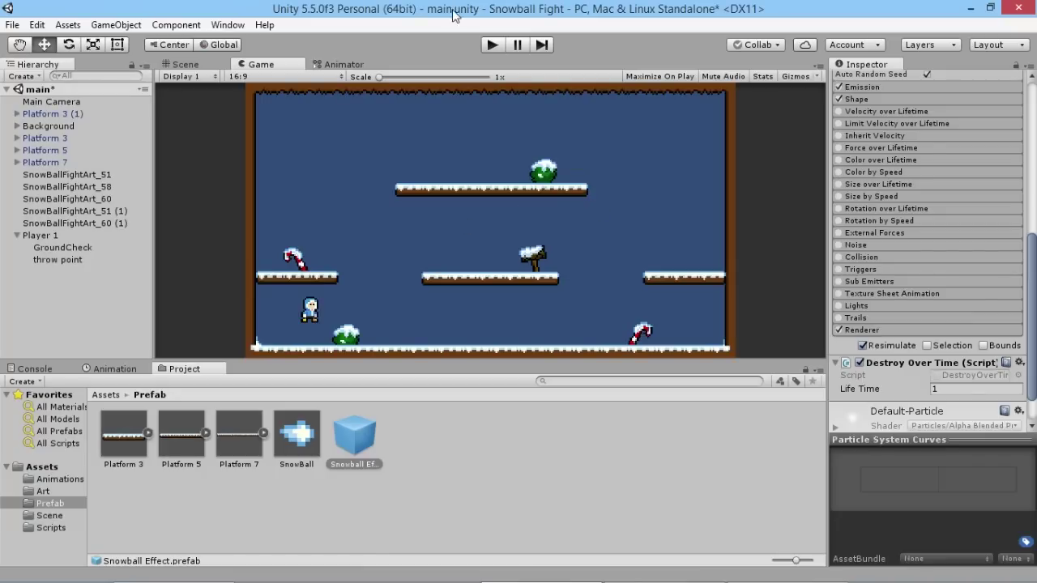
# Play-test the level by running, jumping and throwing snowballs with Player 1, and stop play mode.
pyautogui.click(490, 46)
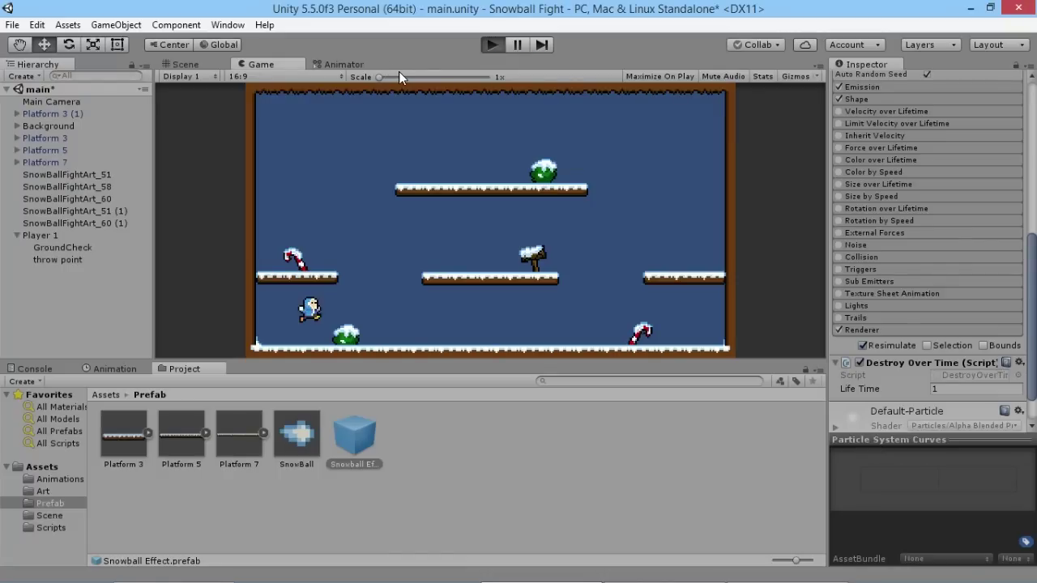
pyautogui.press('d')
pyautogui.press('space')
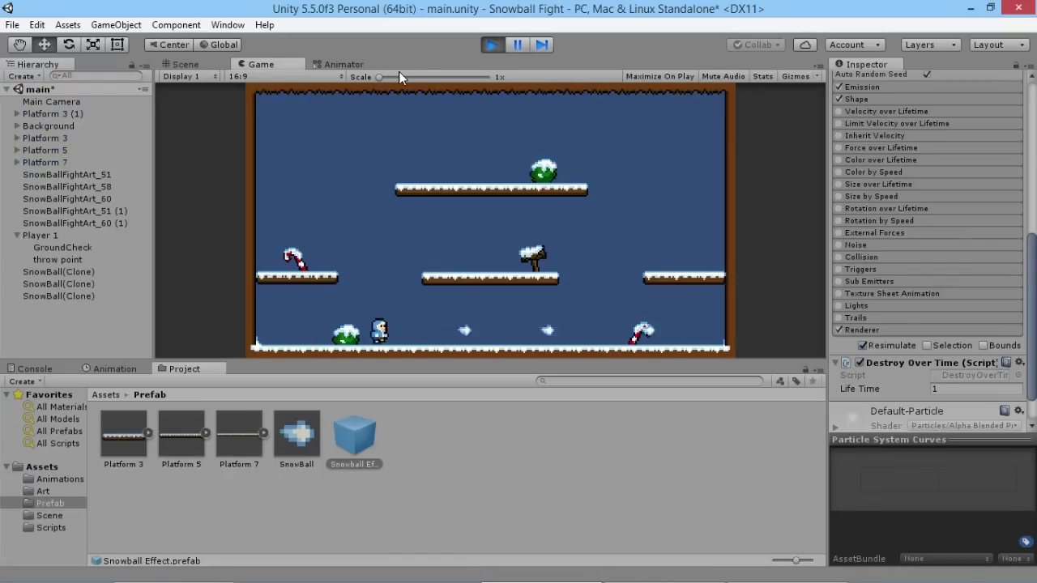
pyautogui.press('d')
pyautogui.press('w')
pyautogui.press('a')
pyautogui.press('w')
pyautogui.press('d')
pyautogui.press('space')
pyautogui.press('d')
pyautogui.press('space')
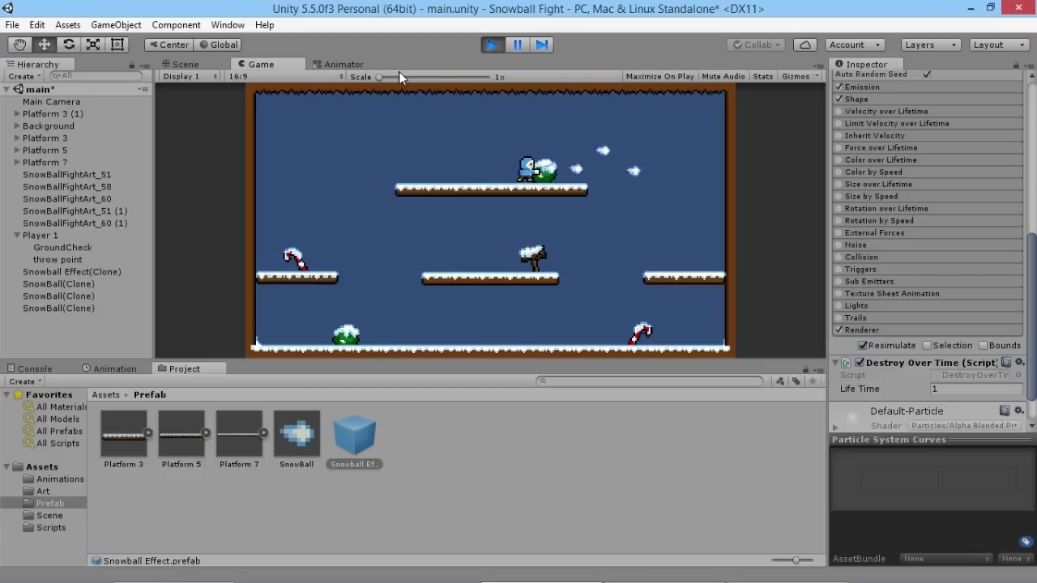
pyautogui.press('a')
pyautogui.press('w')
pyautogui.press('w')
pyautogui.press('d')
pyautogui.press('space')
pyautogui.press('d')
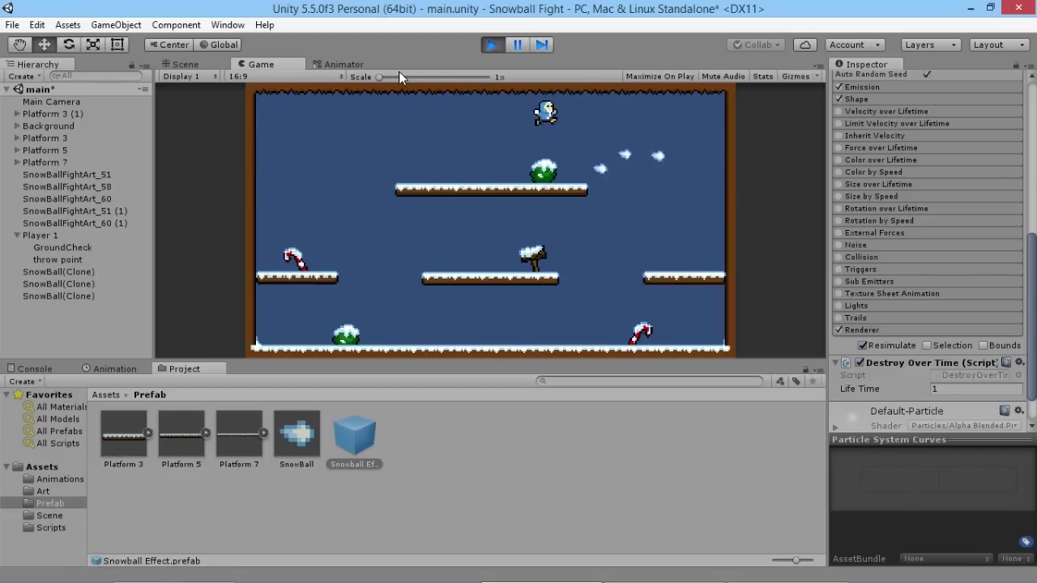
pyautogui.press('a')
pyautogui.press('space')
pyautogui.press('a')
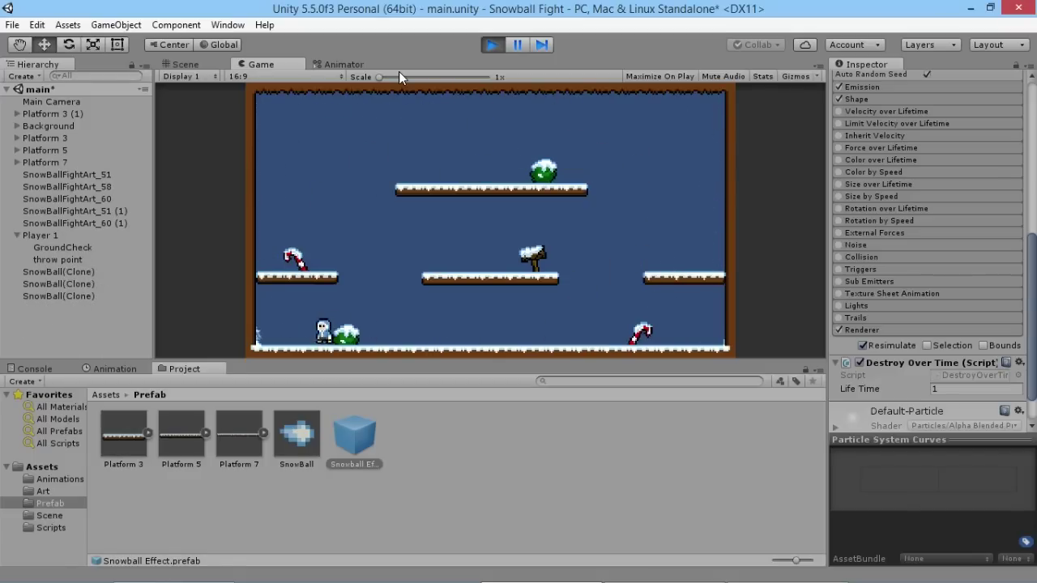
pyautogui.press('w')
pyautogui.press('d')
pyautogui.press('space')
pyautogui.press('a')
pyautogui.press('space')
pyautogui.press('a')
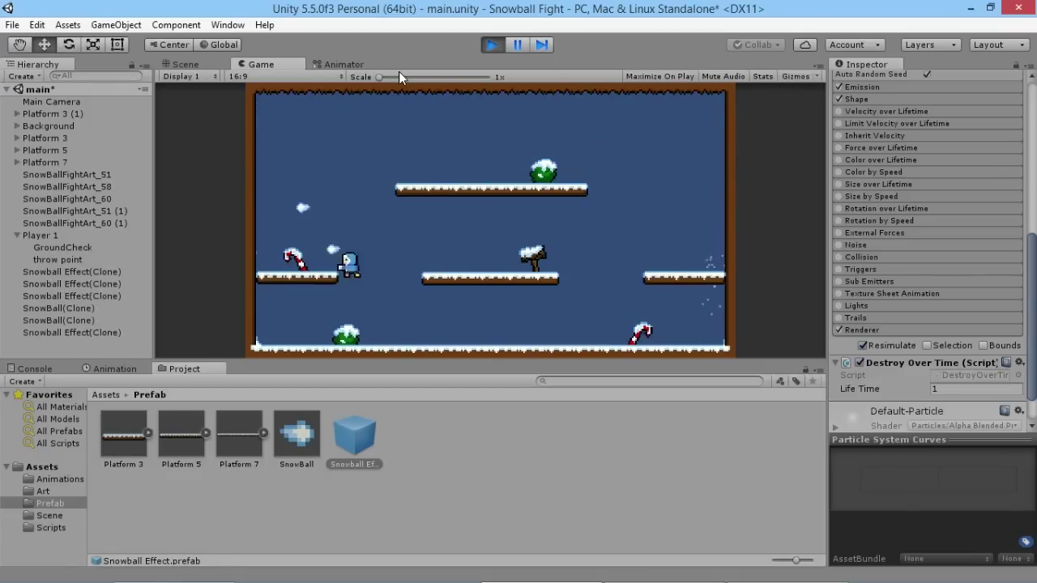
pyautogui.press('d')
pyautogui.press('space')
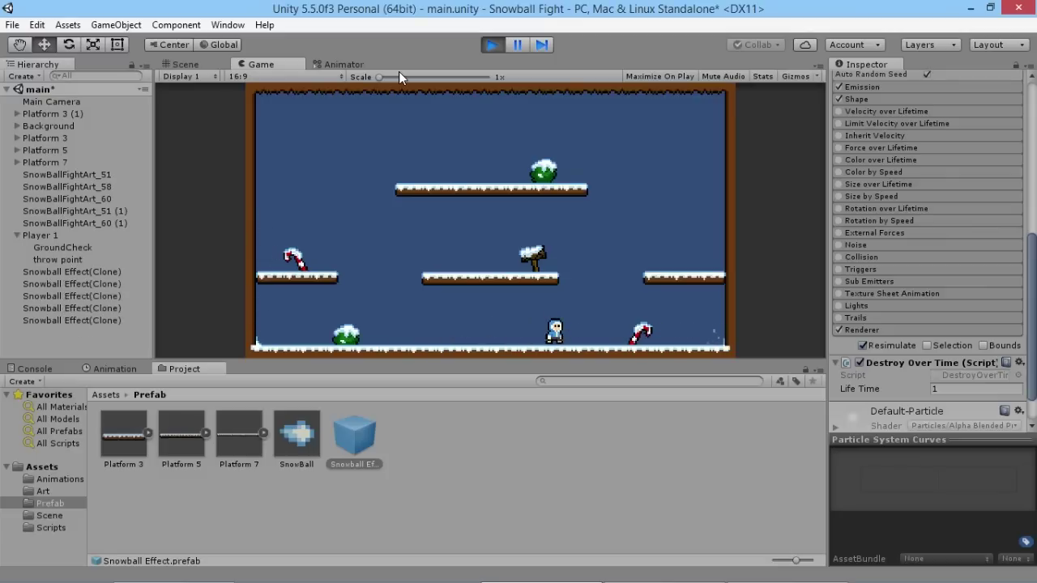
pyautogui.click(492, 45)
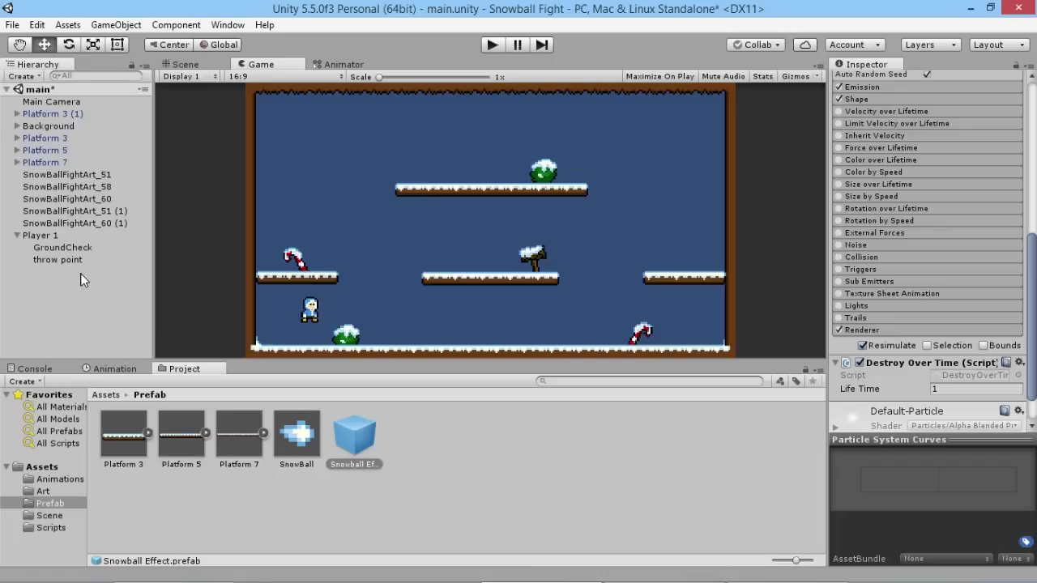
# Duplicate the Player 1 object with its children and rename the copy Player 2.
pyautogui.click(46, 235)
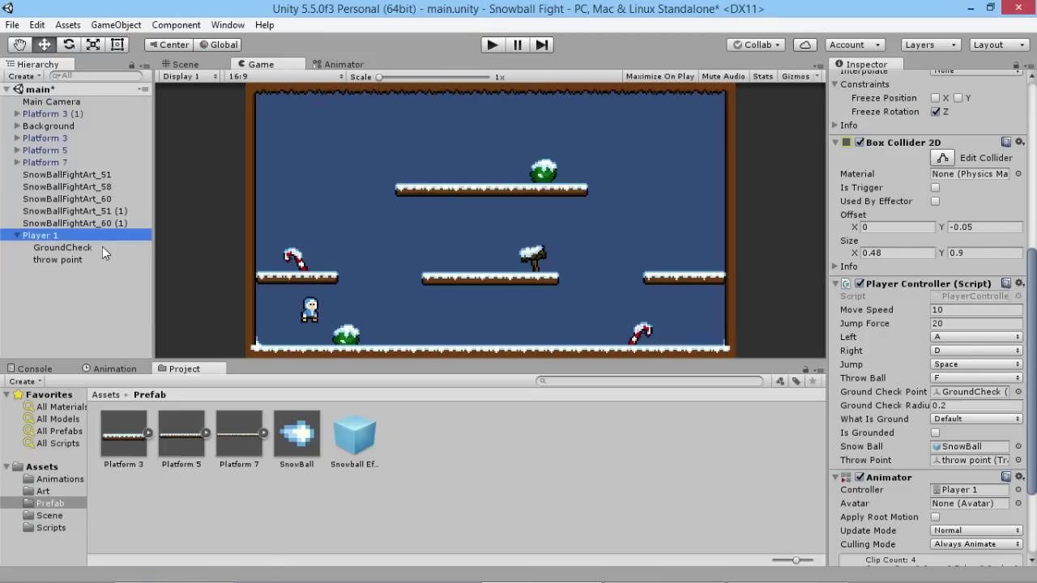
pyautogui.click(17, 236)
pyautogui.hotkey('ctrl', 'd')
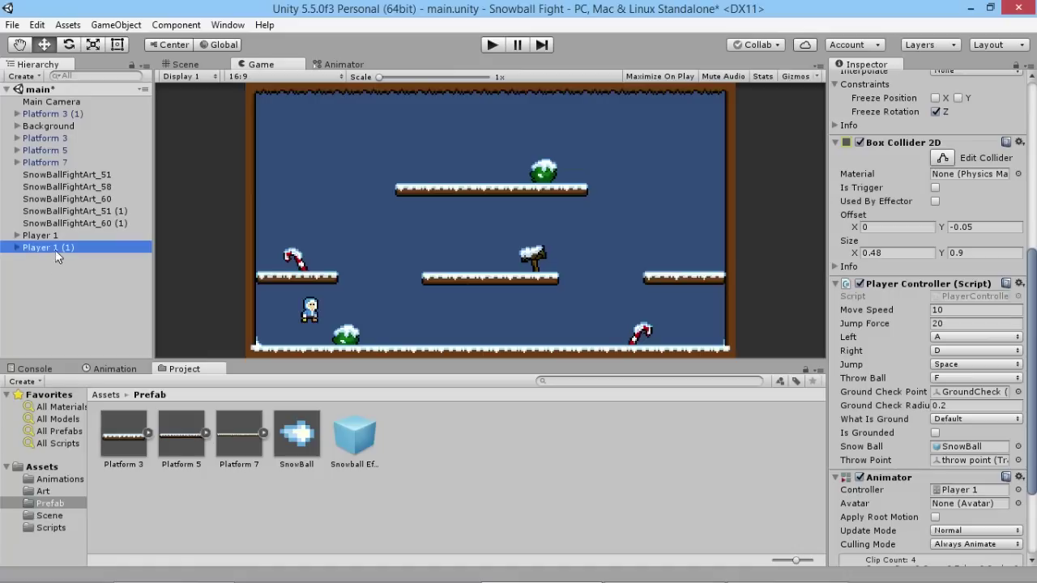
pyautogui.press('F2')
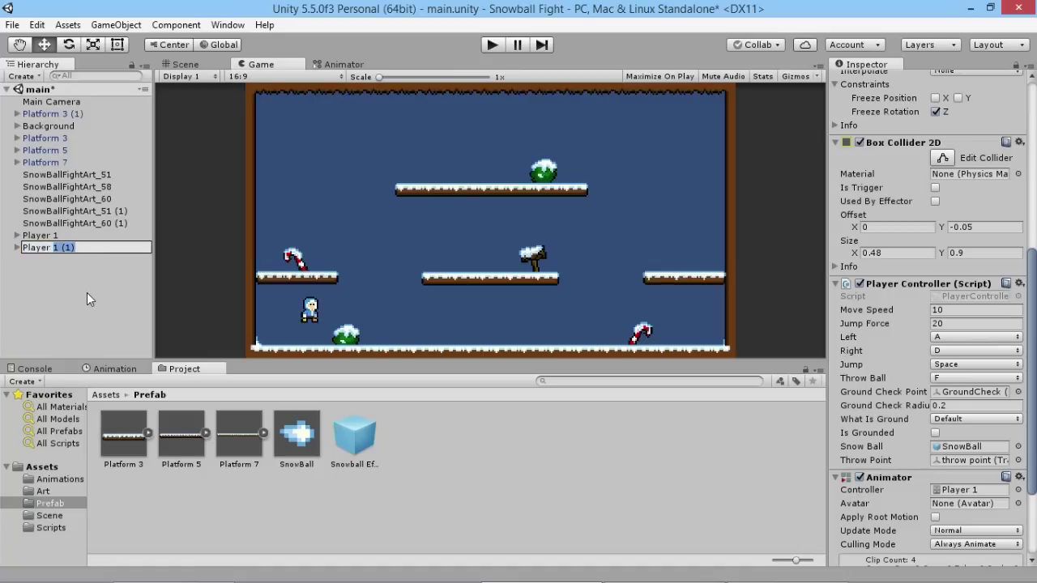
pyautogui.write('2')
pyautogui.press('Return')
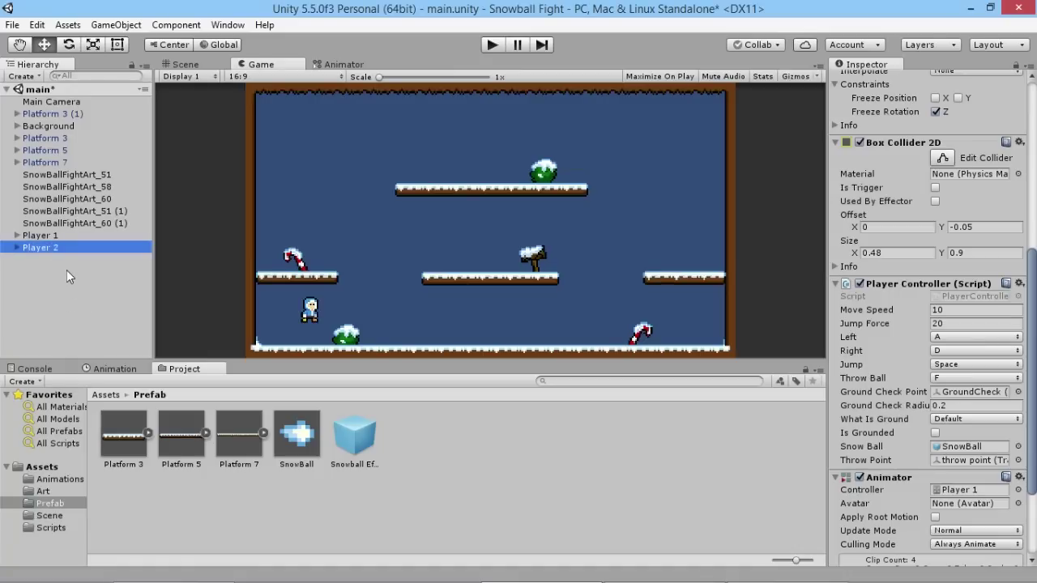
# Move Player 2 horizontally in the scene to about X 3.84, just before the candy cane on the ground.
pyautogui.click(188, 65)
pyautogui.scroll(-5, 345, 191)
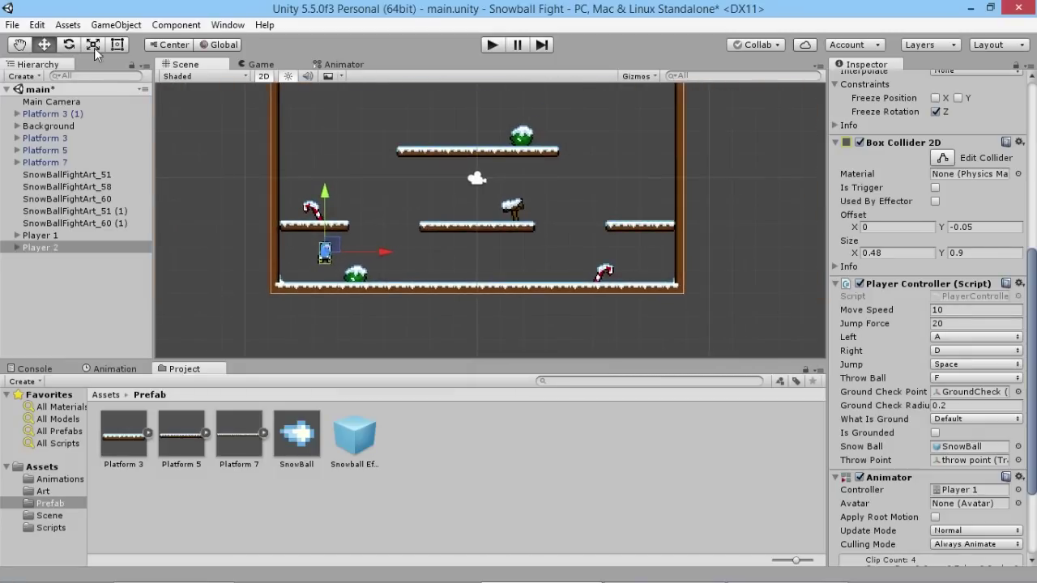
pyautogui.moveTo(387, 252); pyautogui.dragTo(624, 244)
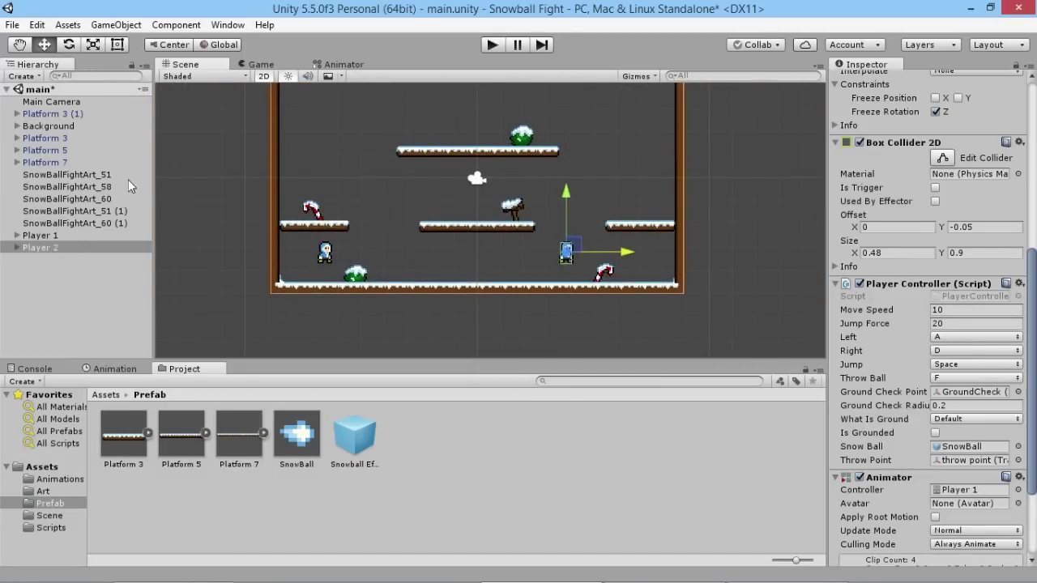
# Lower Player 1 and Player 2 together onto the snowy ground, to about Y -3.99.
pyautogui.keyDown('ctrl'); pyautogui.click(44, 235); pyautogui.keyUp('ctrl')
pyautogui.click(446, 195)
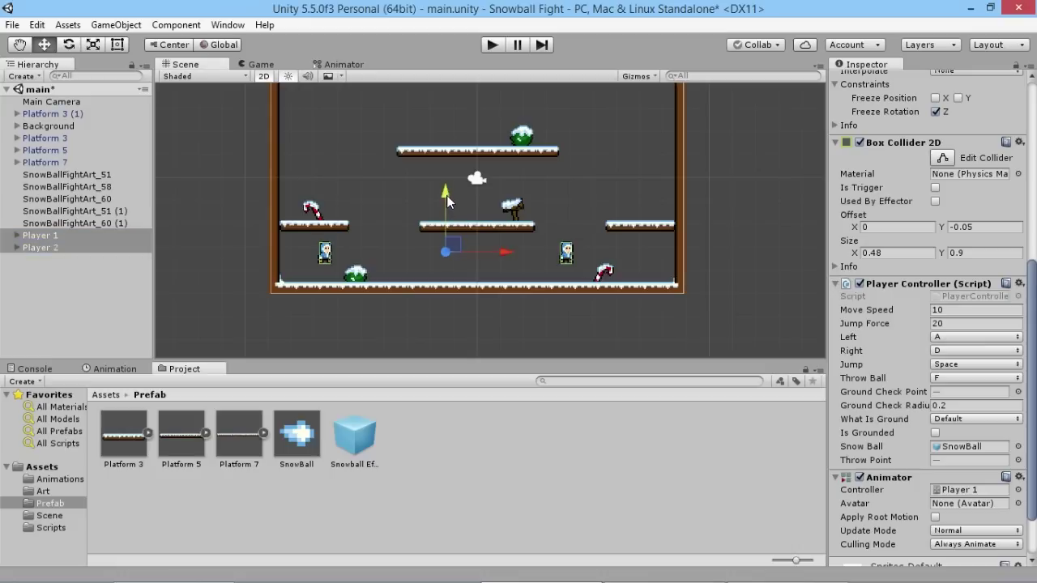
pyautogui.moveTo(446, 196); pyautogui.dragTo(450, 212)
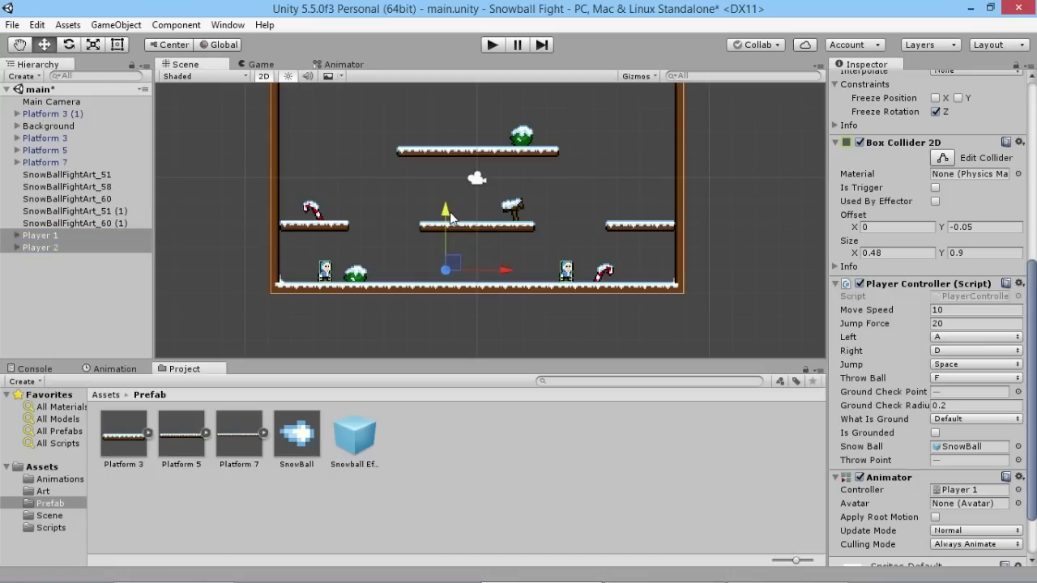
# Try mirroring Player 2 with an X scale of -1, and set the X scale back to 1.
pyautogui.click(78, 245)
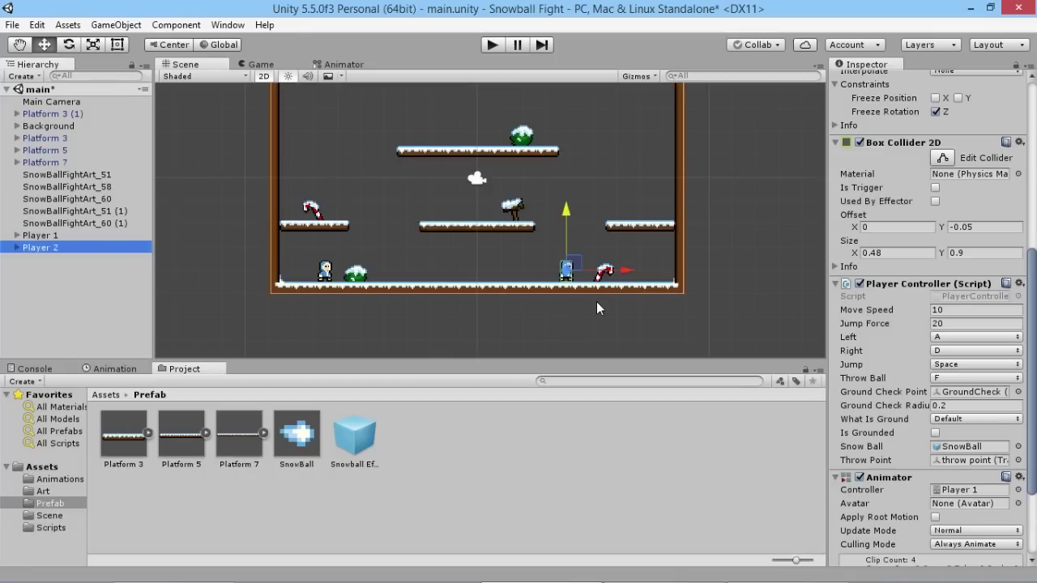
pyautogui.scroll(5, 921, 154)
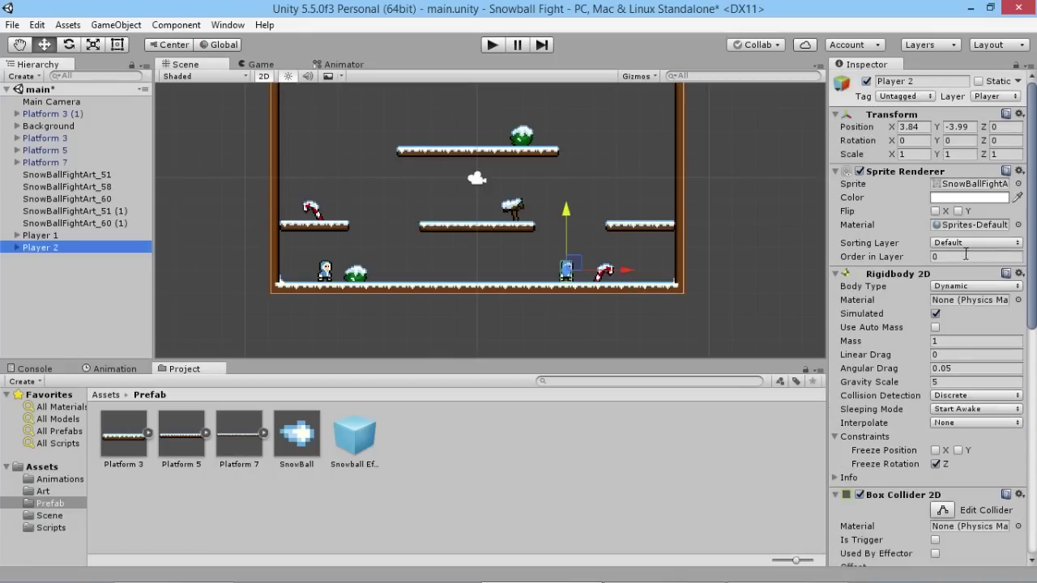
pyautogui.click(919, 154)
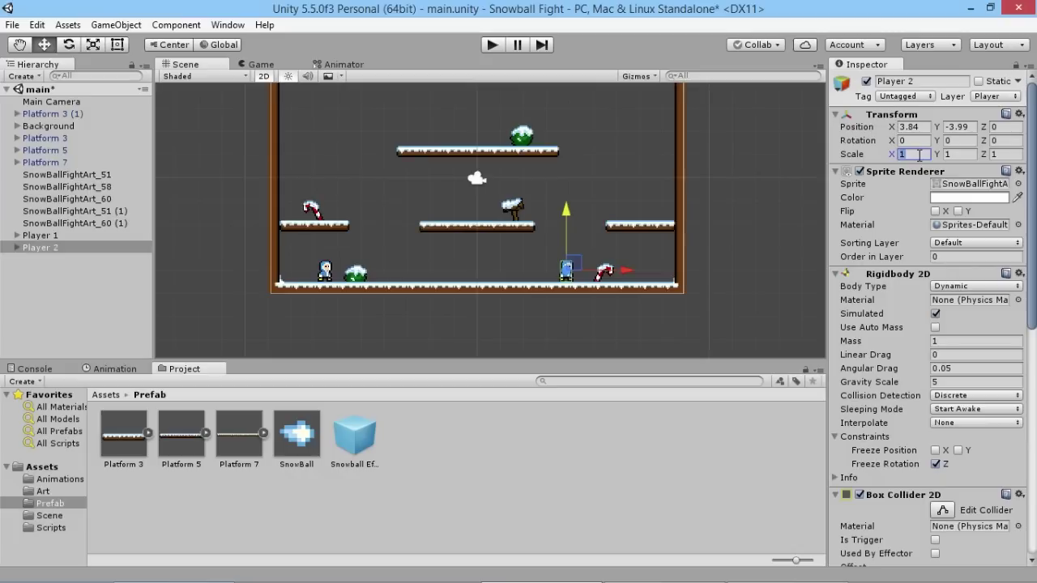
pyautogui.write('-1')
pyautogui.press('Return')
pyautogui.write('1')
pyautogui.click(492, 259)
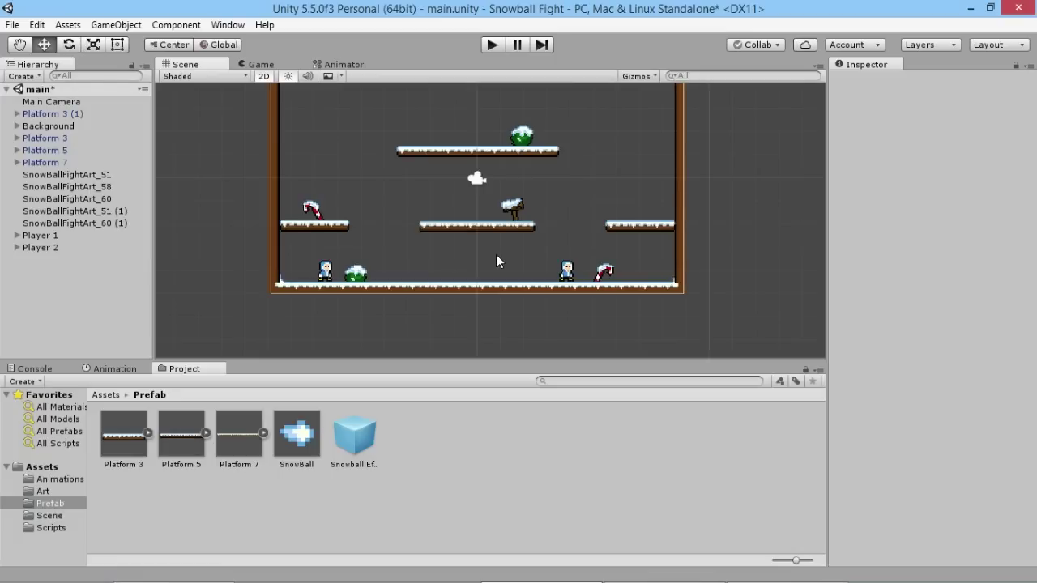
pyautogui.scroll(5, 506, 292)
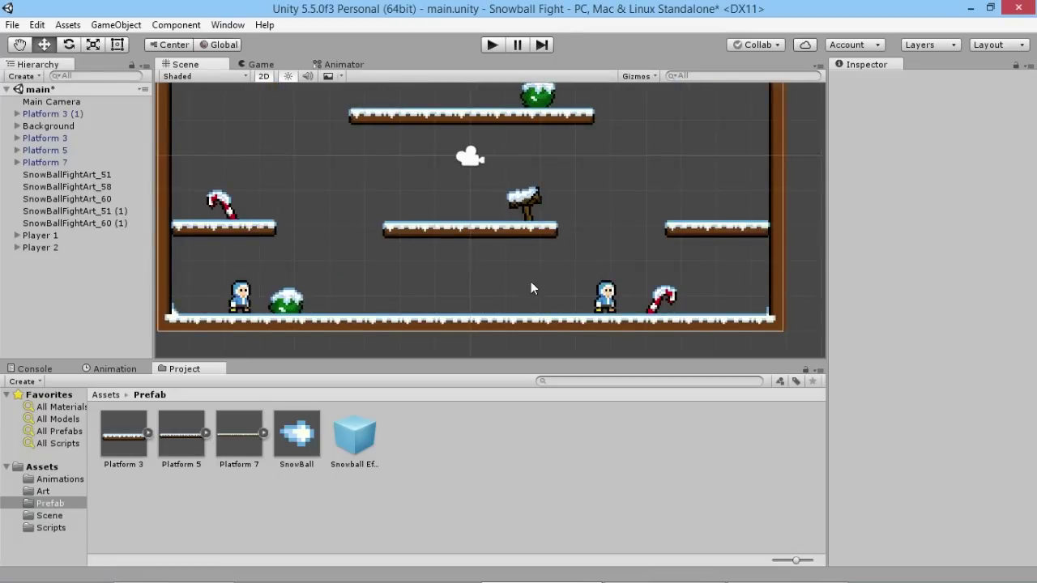
pyautogui.moveTo(531, 283); pyautogui.dragTo(540, 222, button='middle')
pyautogui.scroll(2, 569, 243)
pyautogui.scroll(-2, 573, 239)
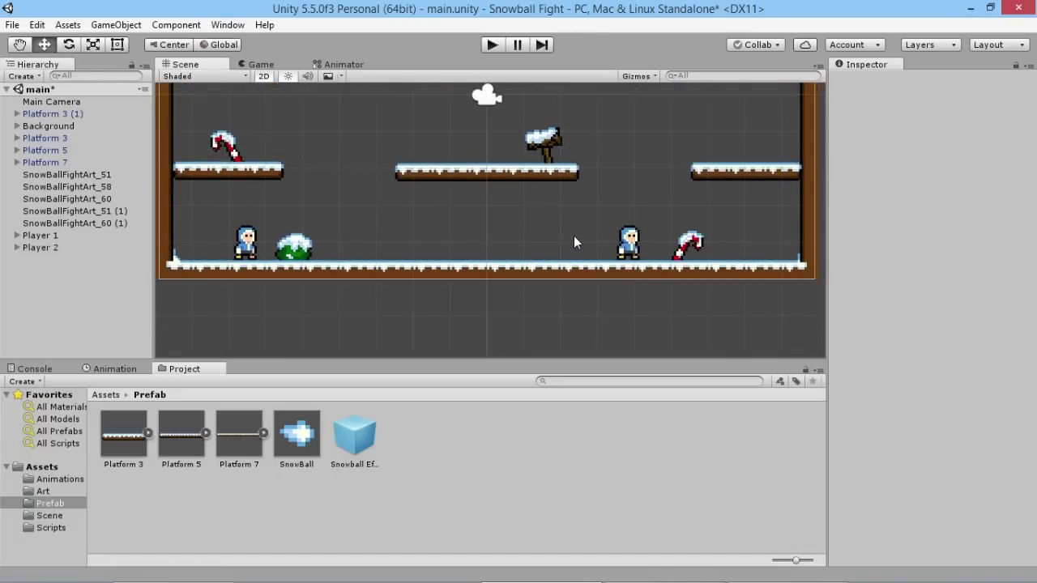
pyautogui.moveTo(571, 234); pyautogui.dragTo(559, 256, button='middle')
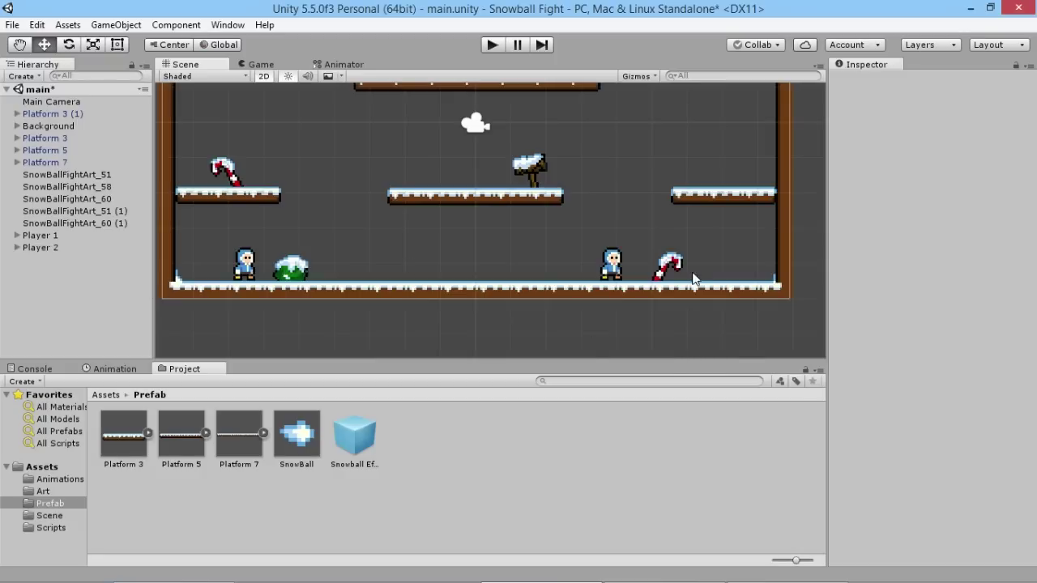
# Duplicate the four P1 animation clips and the Player 1 animator controller in the Animations folder.
pyautogui.click(61, 250)
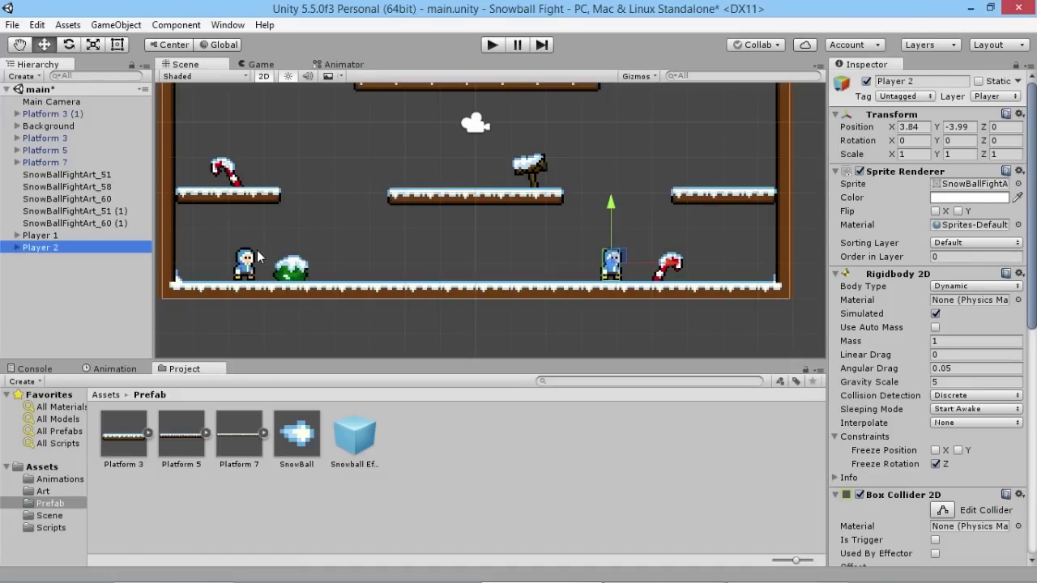
pyautogui.click(57, 480)
pyautogui.click(354, 437)
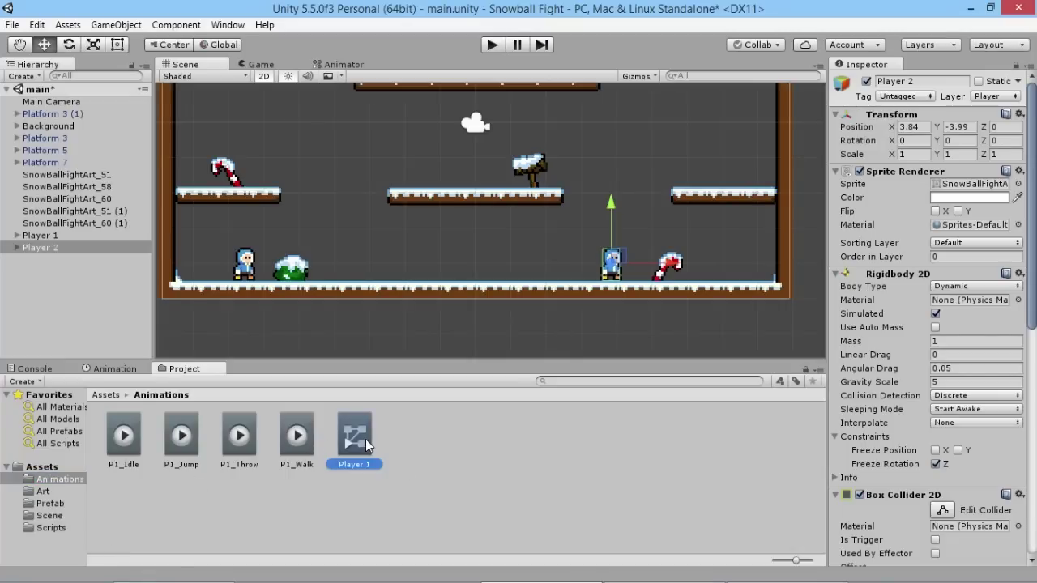
pyautogui.keyDown('shift'); pyautogui.click(127, 422); pyautogui.keyUp('shift')
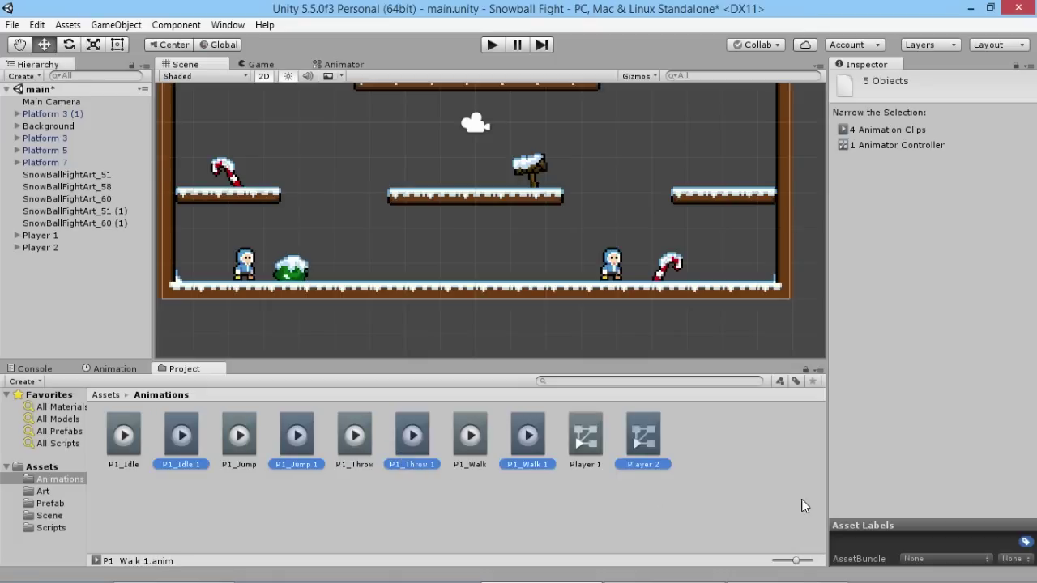
# Rename the duplicated clip P1_Idle 1 as P2_Idle.
pyautogui.click(141, 468)
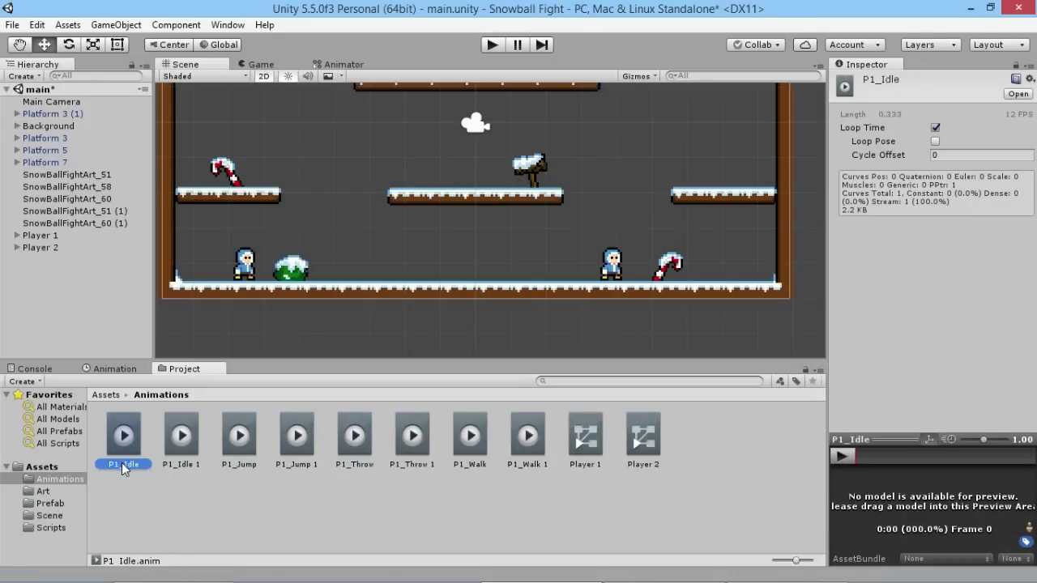
pyautogui.click(176, 464)
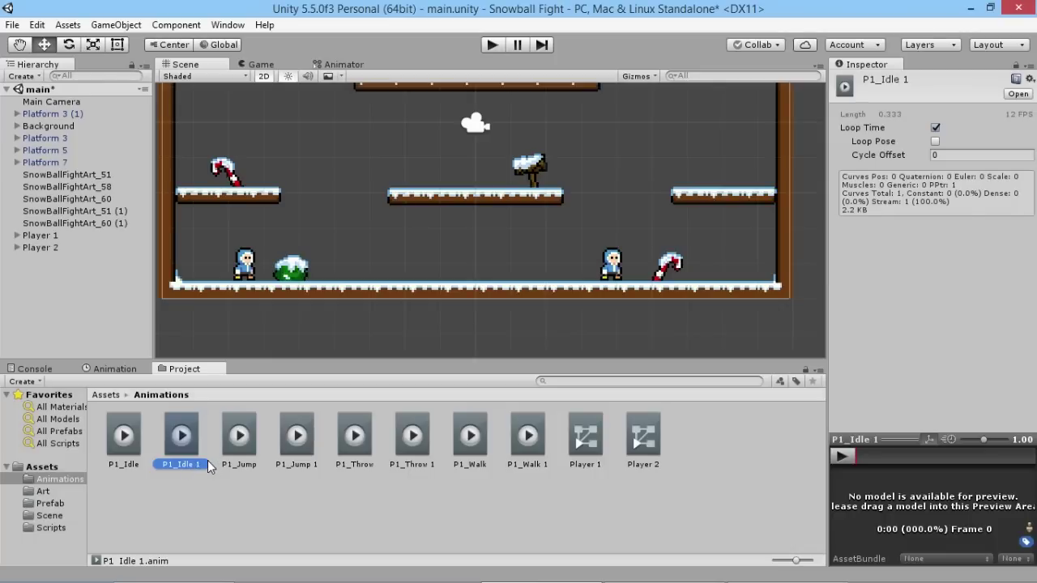
pyautogui.click(179, 465)
pyautogui.press('BackSpace')
pyautogui.write('2')
pyautogui.press('Delete')
pyautogui.press('Delete')
pyautogui.press('Return')
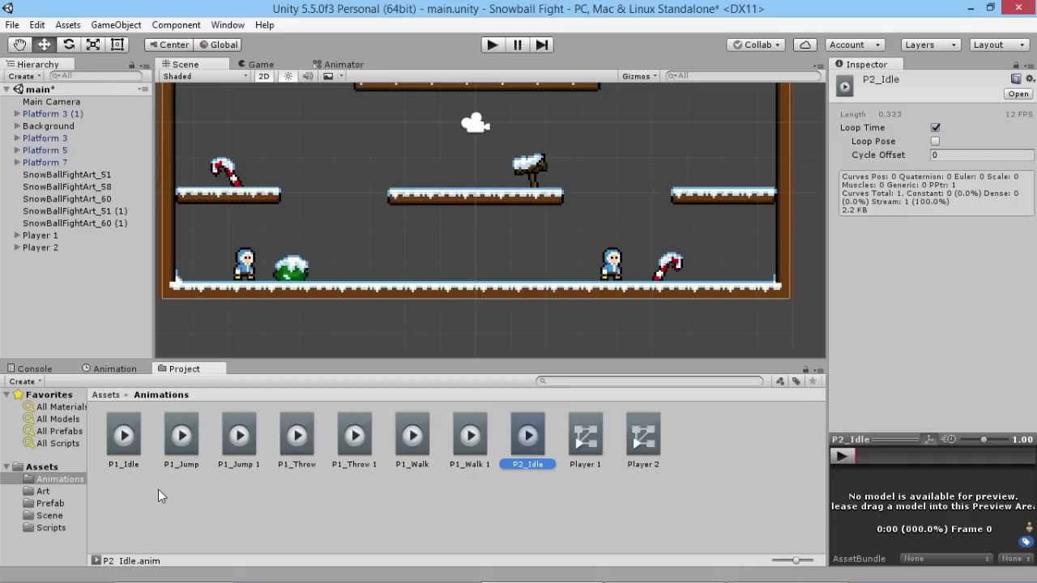
# Rename the duplicated clip P1_Jump 1 as P2_Jump.
pyautogui.click(245, 462)
pyautogui.click(250, 467)
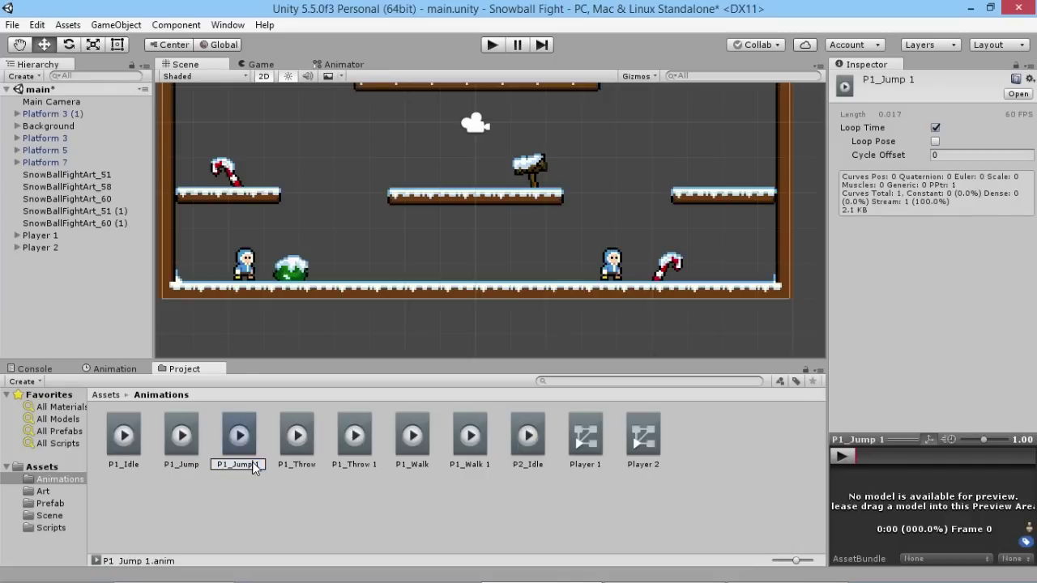
pyautogui.press('Delete')
pyautogui.press('Delete')
pyautogui.press('Home')
pyautogui.press('Right')
pyautogui.press('Right')
pyautogui.press('BackSpace')
pyautogui.write('2')
pyautogui.press('Return')
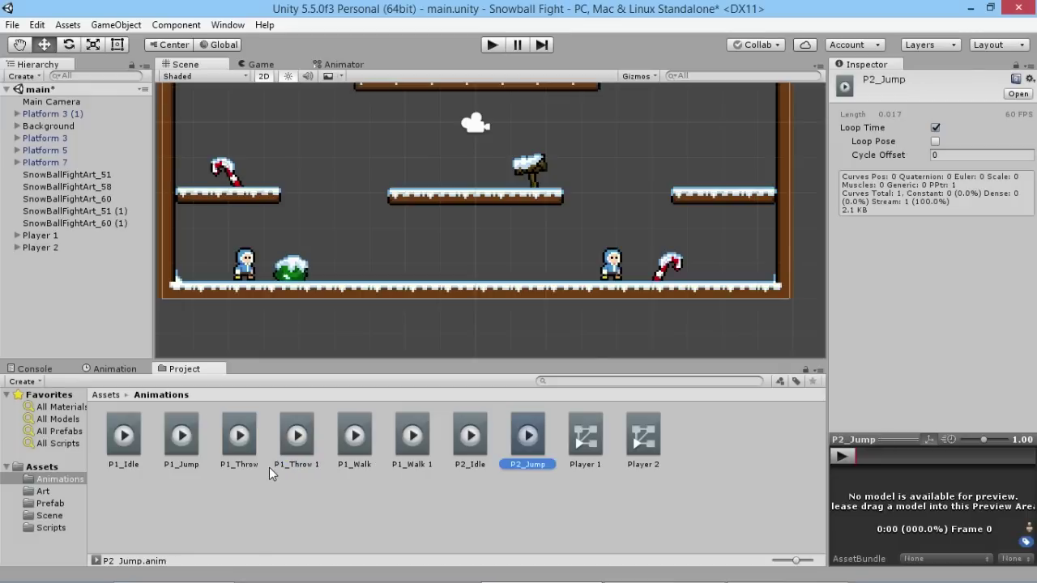
# Rename the duplicated clip P1_Throw 1 as P2_Throw.
pyautogui.click(292, 472)
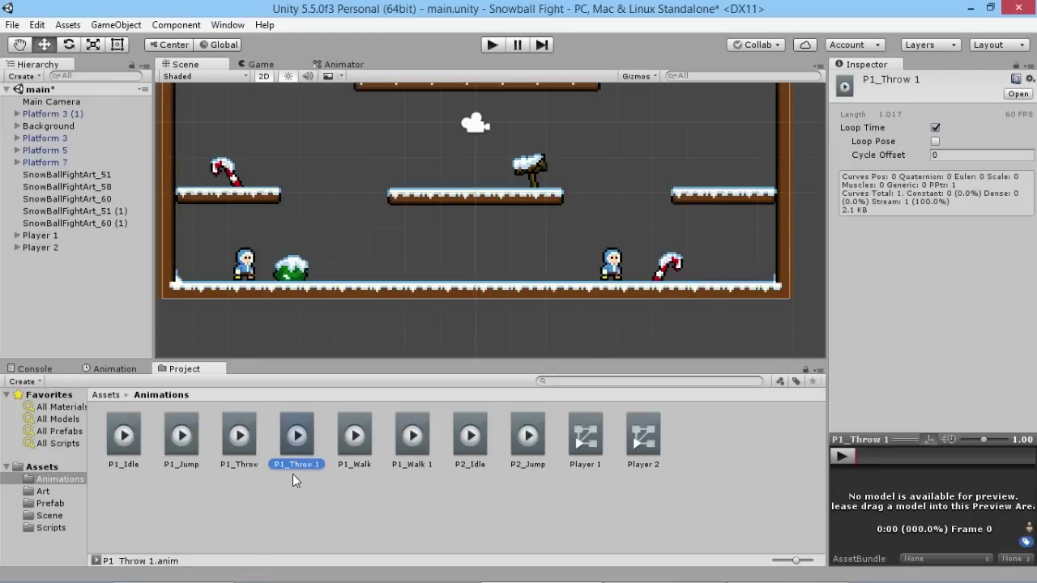
pyautogui.click(306, 475)
pyautogui.press('BackSpace')
pyautogui.press('BackSpace')
pyautogui.press('Return')
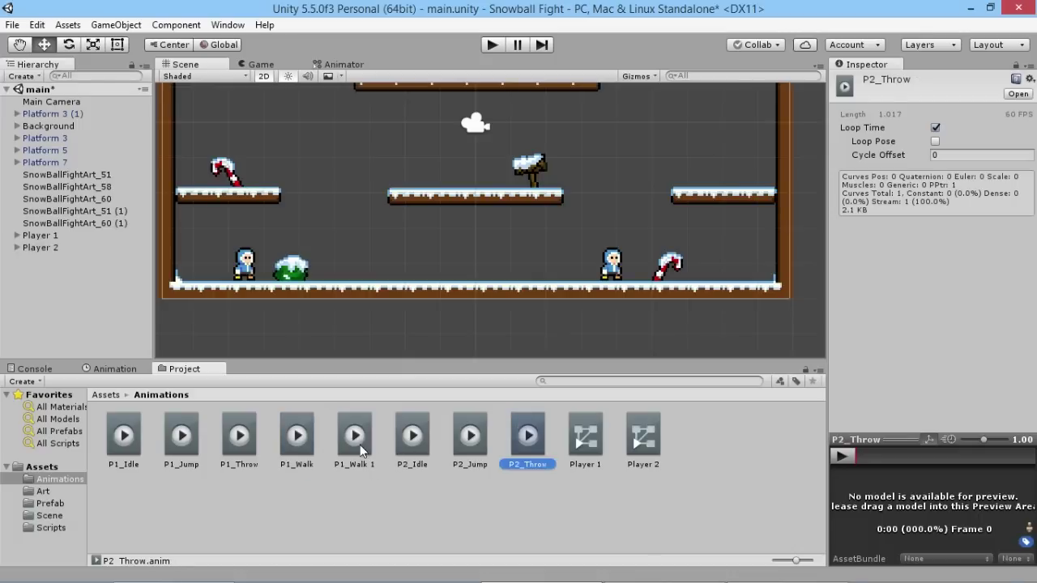
# Rename the duplicated clip P1_Walk 1 as P2_Walk.
pyautogui.click(352, 466)
pyautogui.click(346, 464)
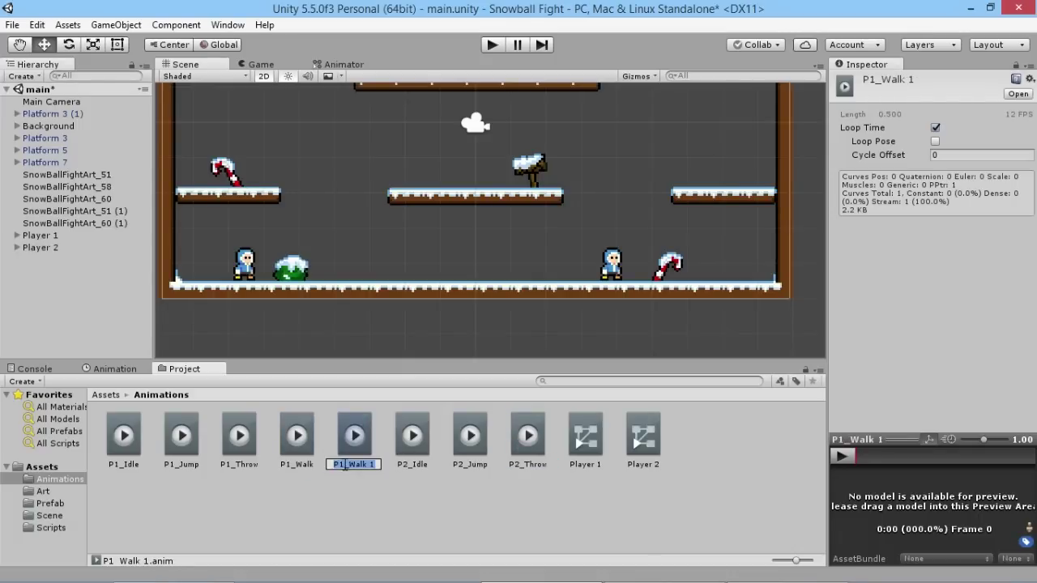
pyautogui.click(346, 464)
pyautogui.press('BackSpace')
pyautogui.press('BackSpace')
pyautogui.press('Return')
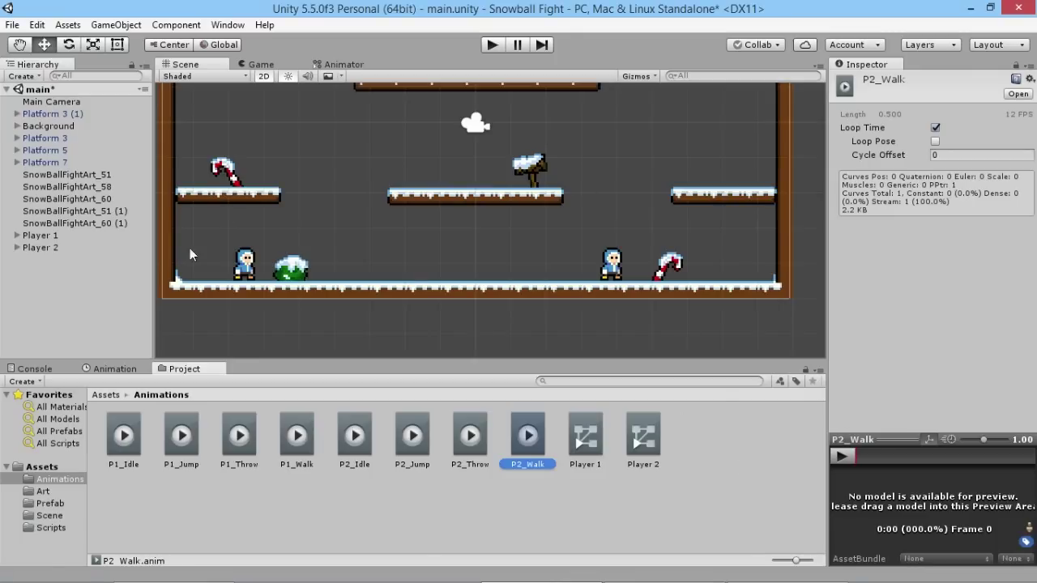
# Assign the Player 2 animator controller to the Animator component of the Player 2 object.
pyautogui.click(44, 248)
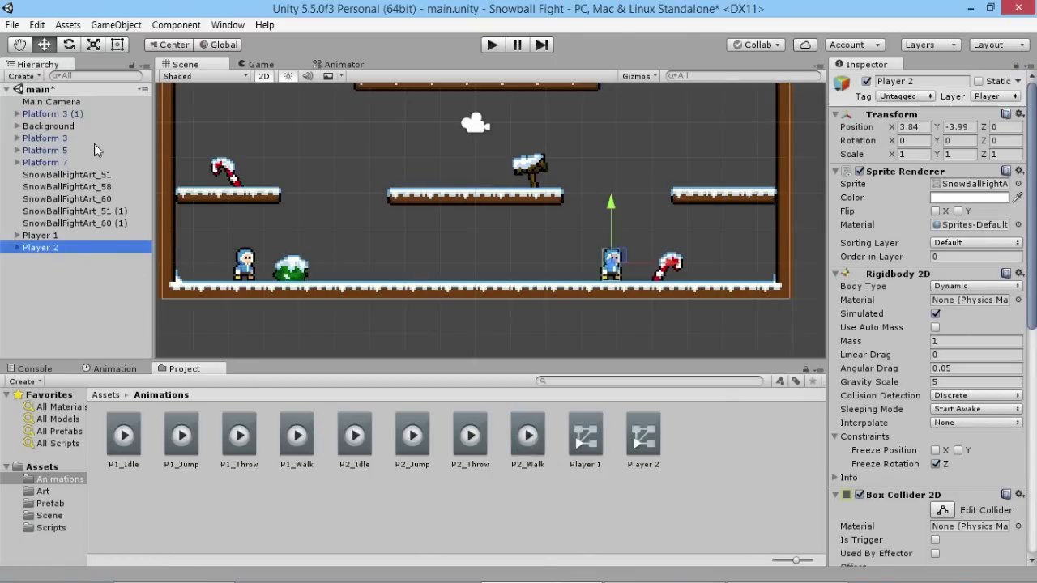
pyautogui.scroll(-10, 897, 251)
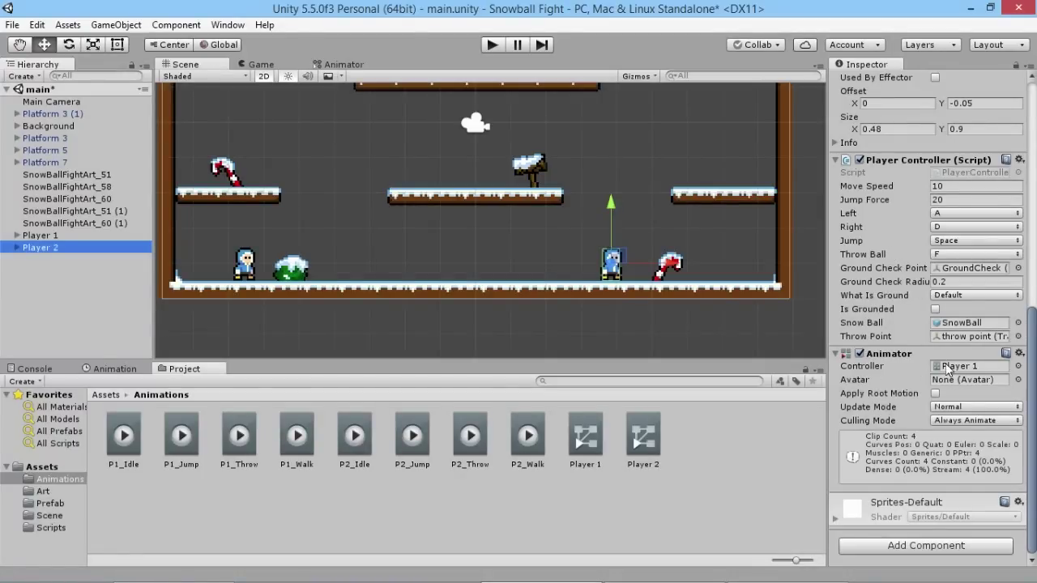
pyautogui.moveTo(643, 443); pyautogui.dragTo(968, 368)
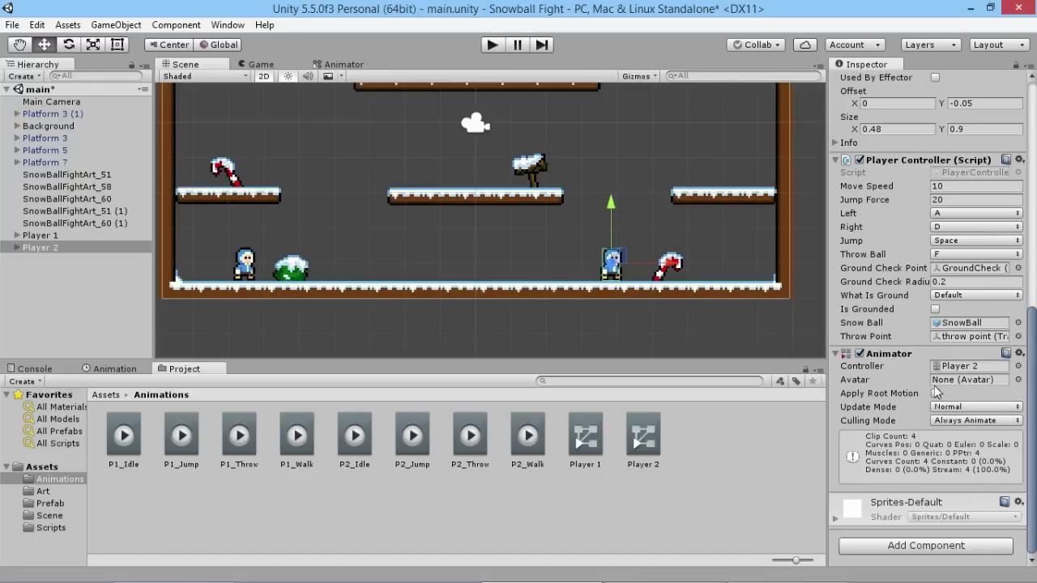
# In Player 2's animator controller, rename the P1_Throw state as P2_Throw and set its motion to the P2_Throw clip.
pyautogui.click(38, 249)
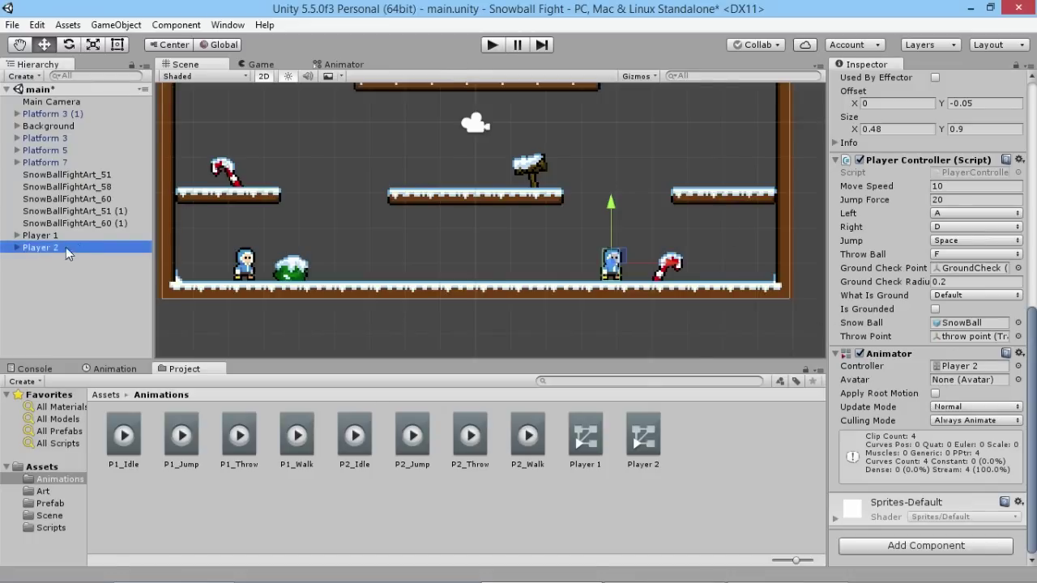
pyautogui.click(341, 66)
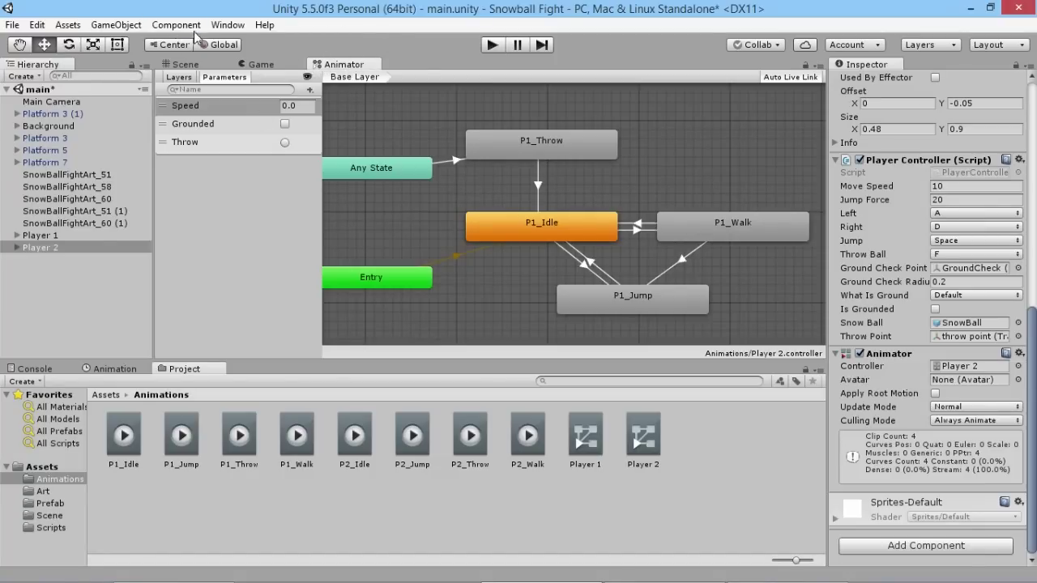
pyautogui.click(227, 25)
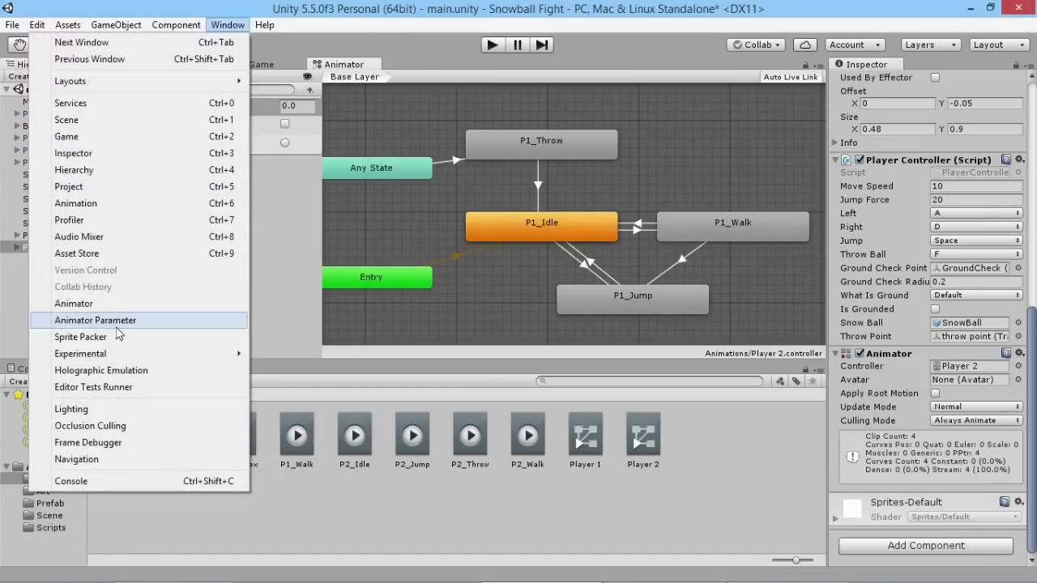
pyautogui.click(349, 75)
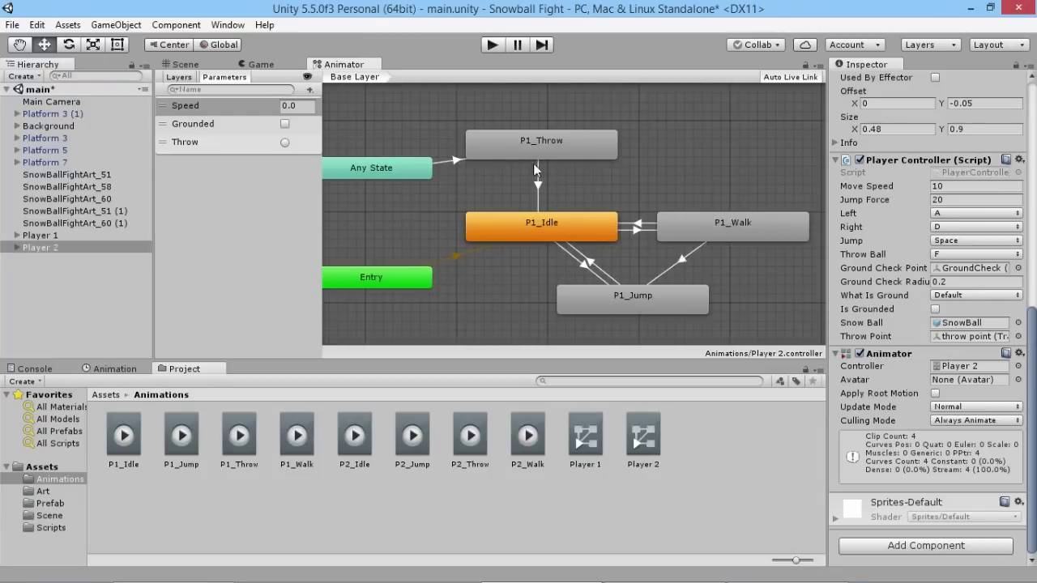
pyautogui.click(567, 144)
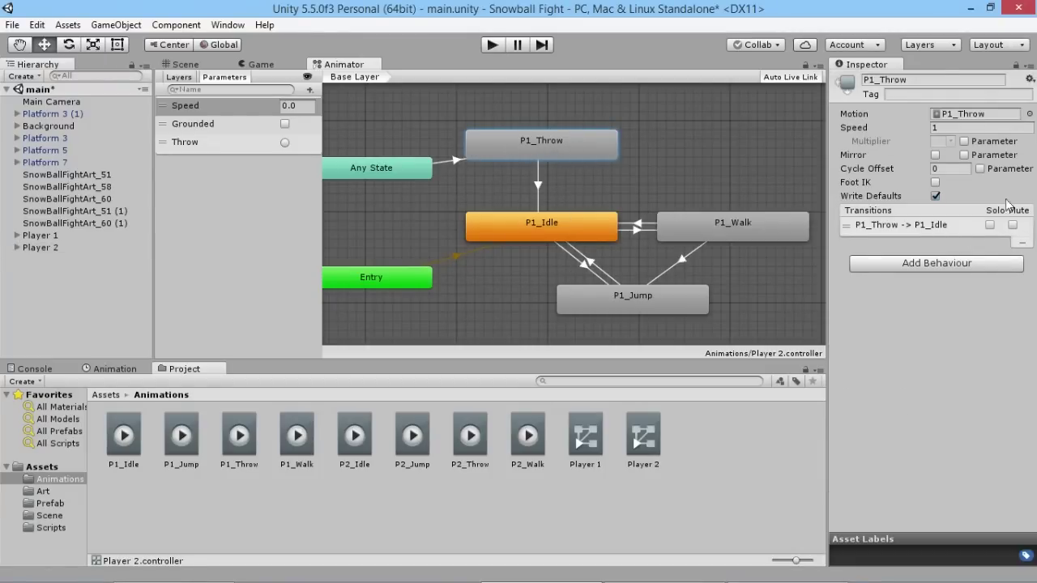
pyautogui.click(877, 81)
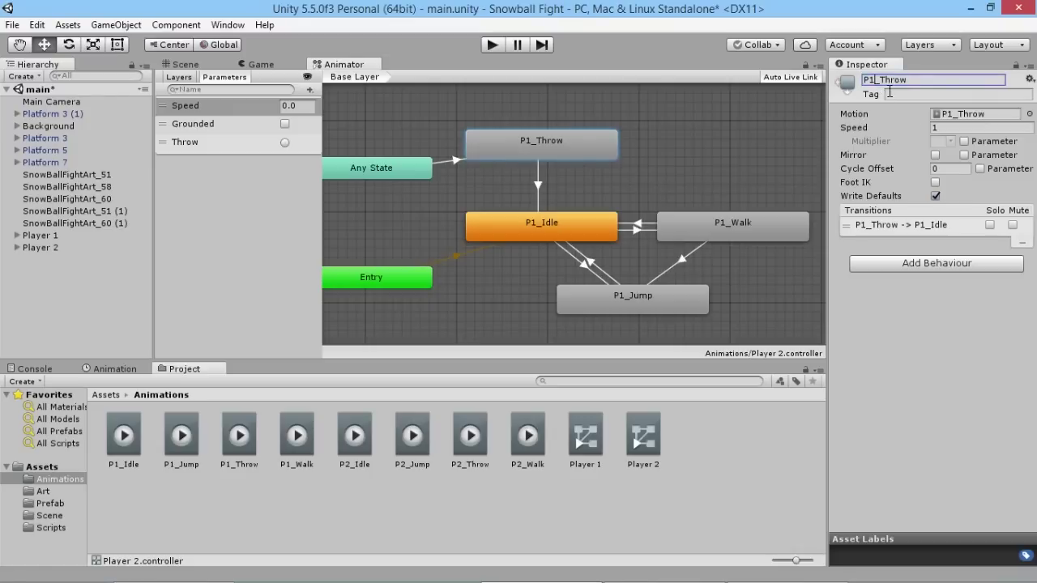
pyautogui.press('BackSpace')
pyautogui.write('2')
pyautogui.click(1029, 114)
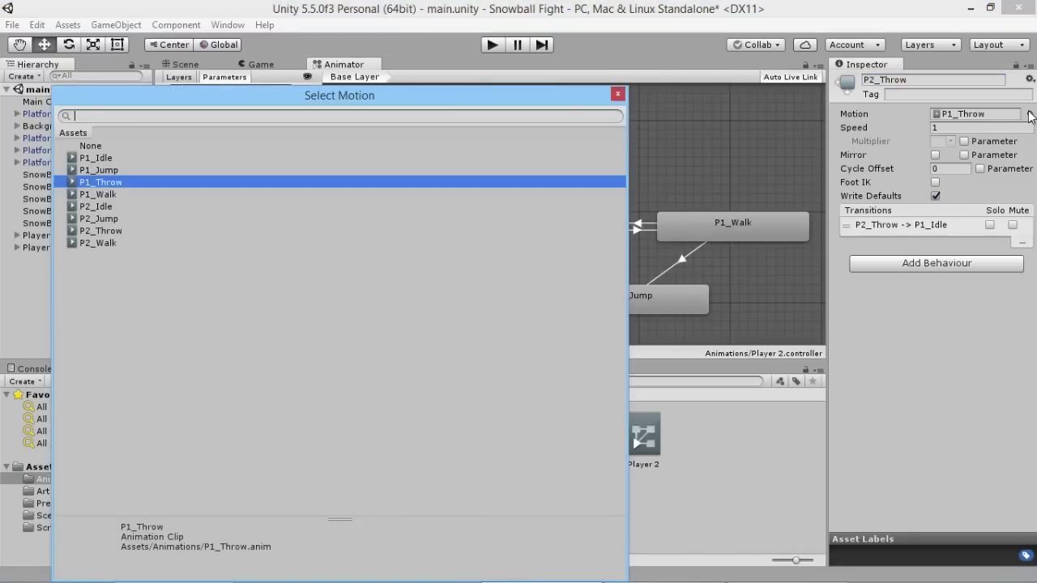
pyautogui.doubleClick(100, 230)
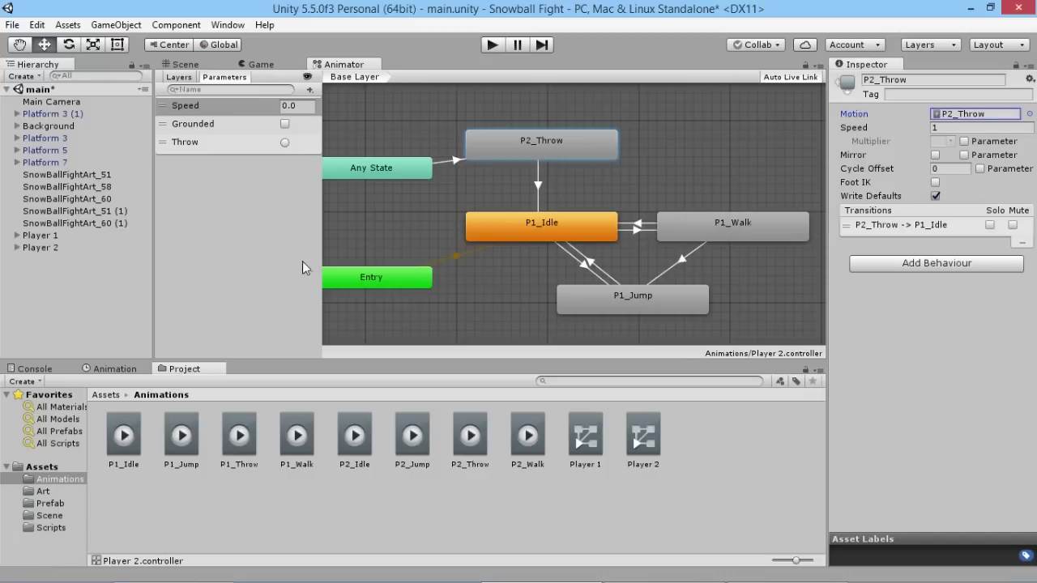
# Rename the P1_Idle state as P2_Idle and set its motion to the P2_Idle clip.
pyautogui.click(544, 231)
pyautogui.click(879, 81)
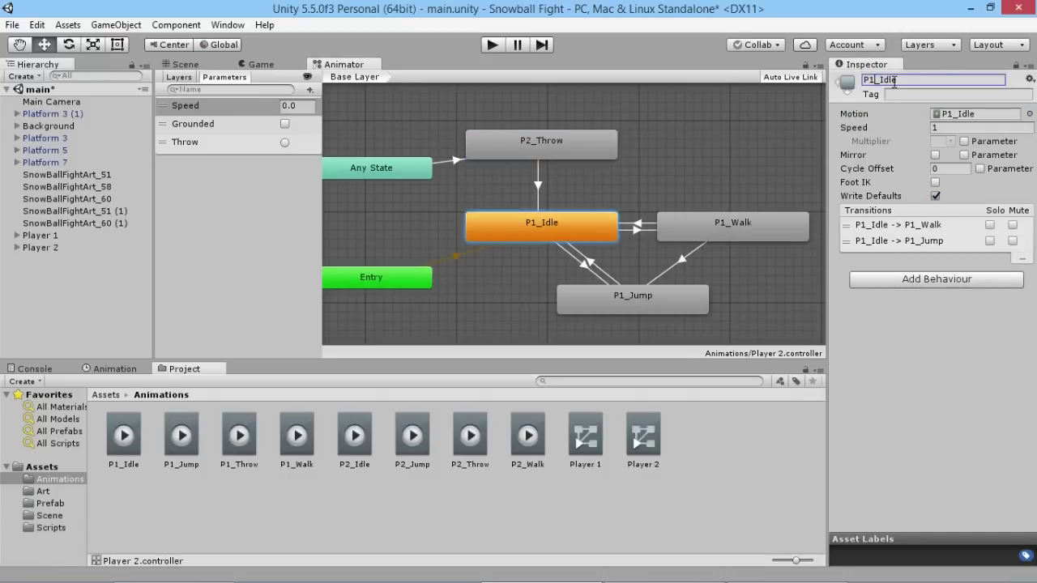
pyautogui.write('P2_Idle')
pyautogui.click(1029, 113)
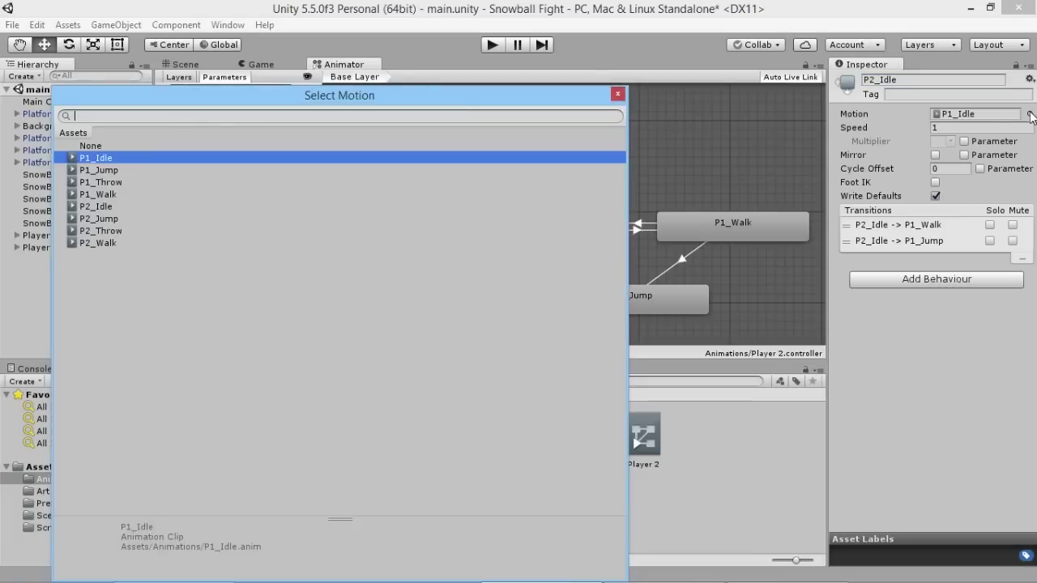
pyautogui.doubleClick(99, 207)
# Rename the P1_Walk state as P2_Walk and set its motion to the P2_Walk clip.
pyautogui.click(744, 220)
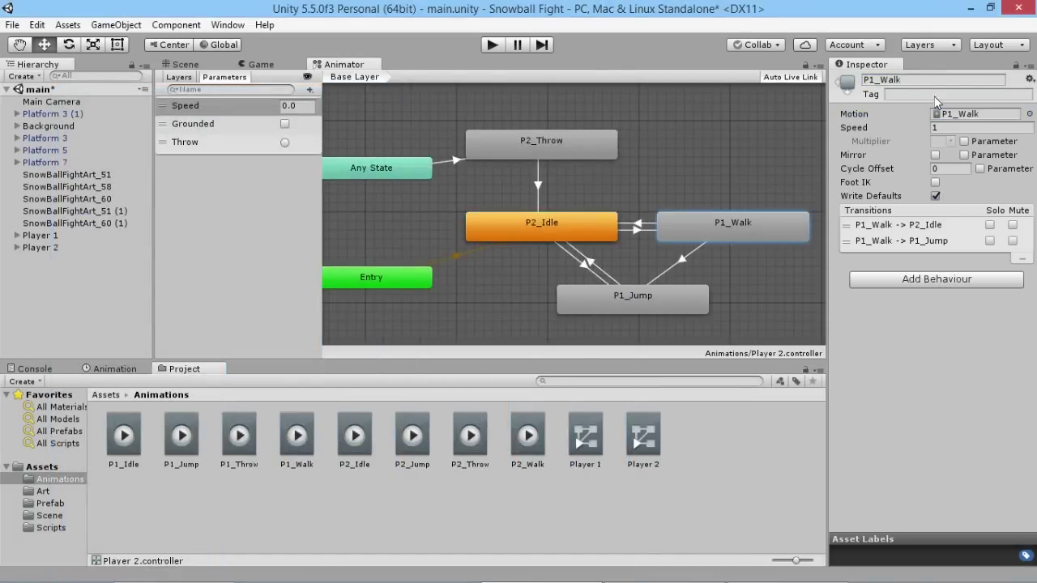
pyautogui.click(891, 80)
pyautogui.click(891, 79)
pyautogui.press('BackSpace')
pyautogui.write('2')
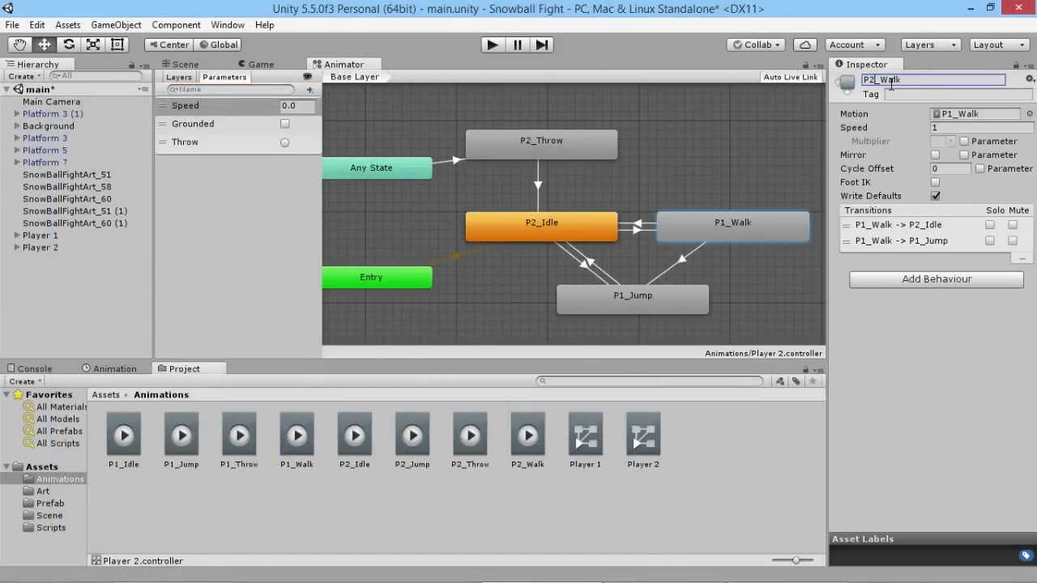
pyautogui.click(1028, 114)
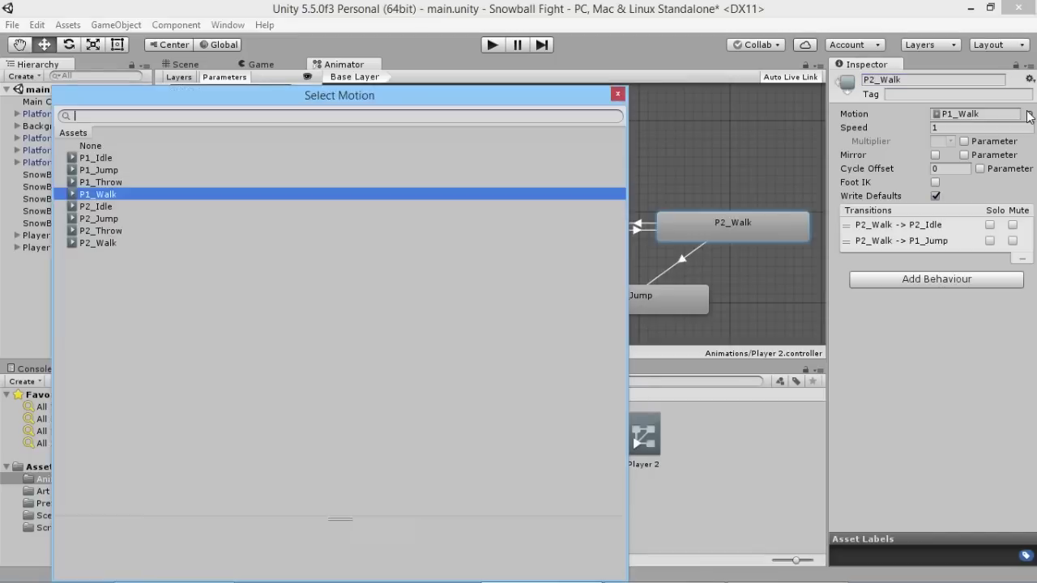
pyautogui.click(104, 242)
pyautogui.click(105, 243)
# Rename the P1_Jump state as P2_Jump and set its motion to the P2_Jump clip.
pyautogui.click(642, 299)
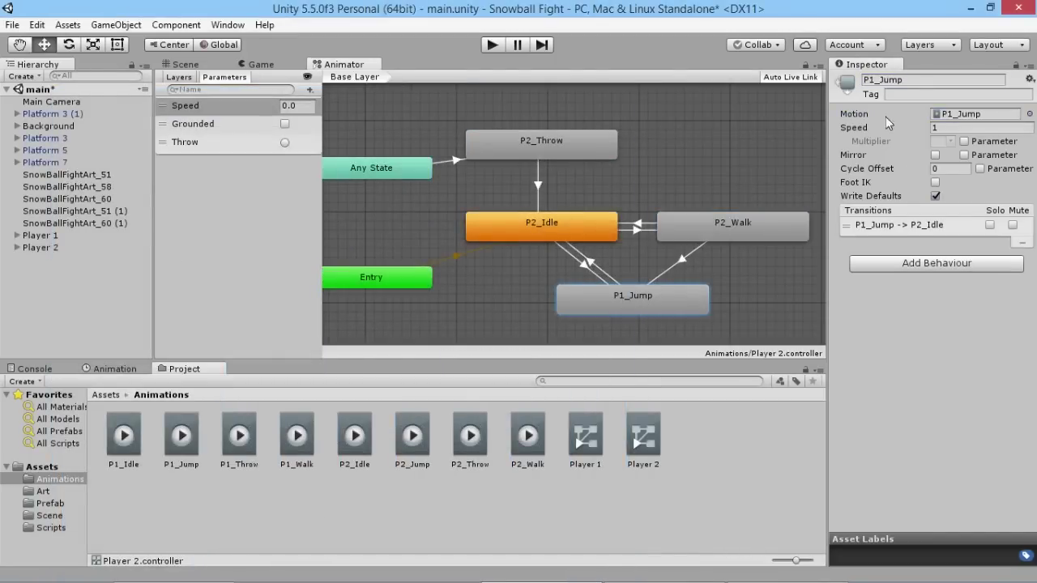
pyautogui.click(874, 81)
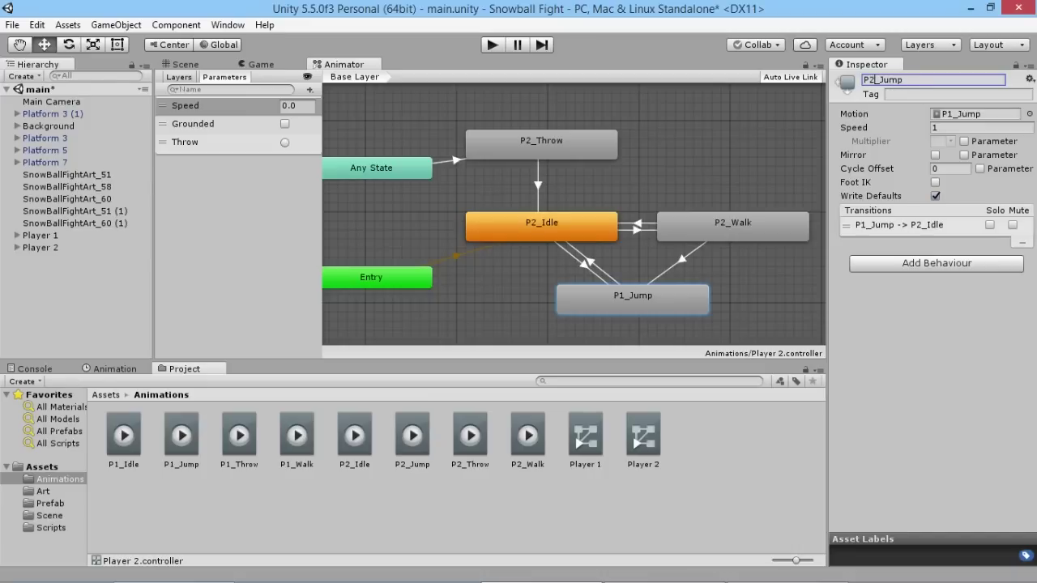
pyautogui.click(1028, 115)
pyautogui.doubleClick(97, 220)
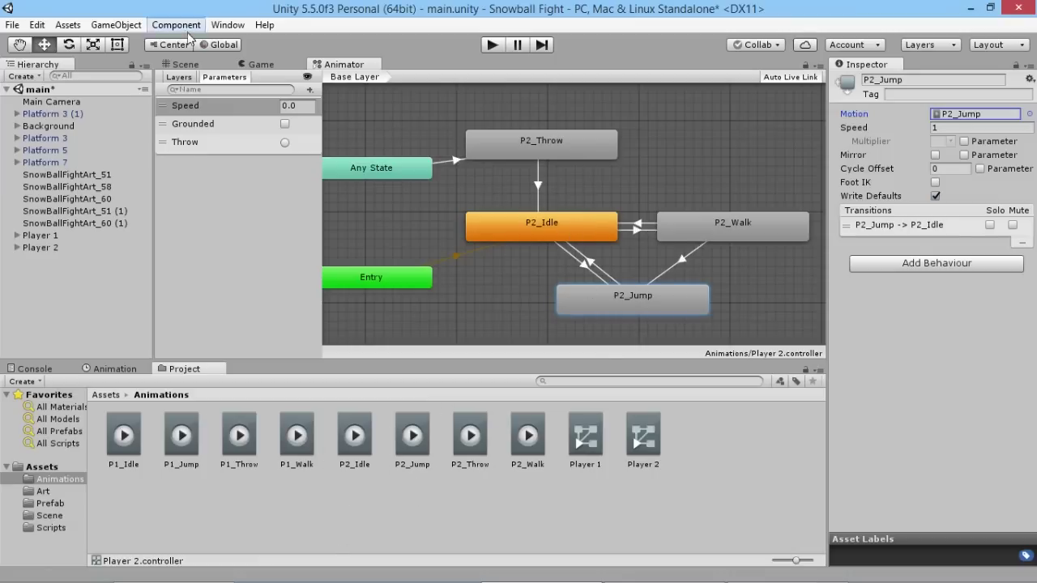
# Return to the Scene view and dock the Project panel between it and the Inspector, leaving the Animation timeline in view.
pyautogui.click(188, 64)
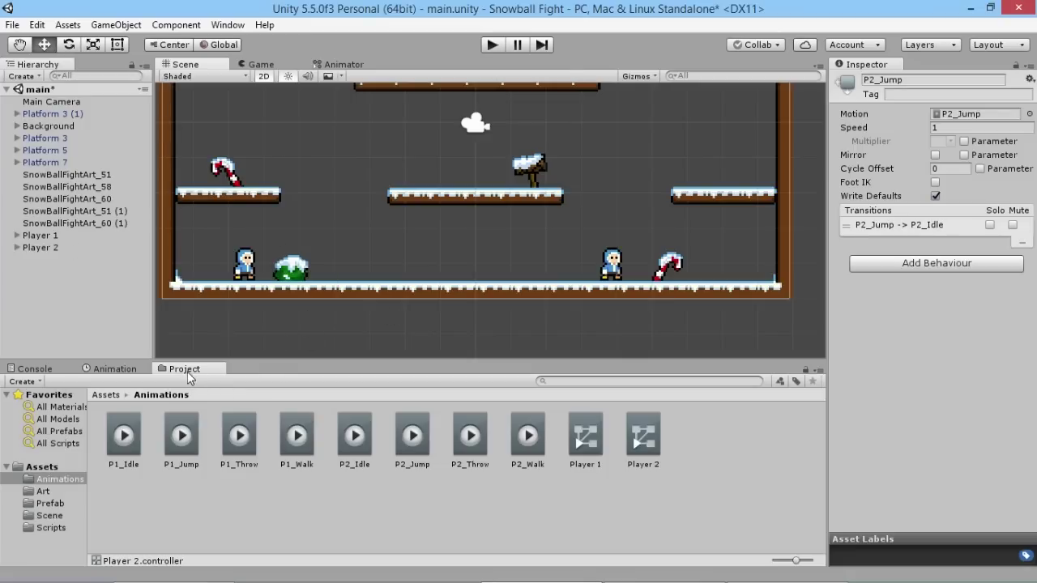
pyautogui.moveTo(185, 370); pyautogui.dragTo(729, 167)
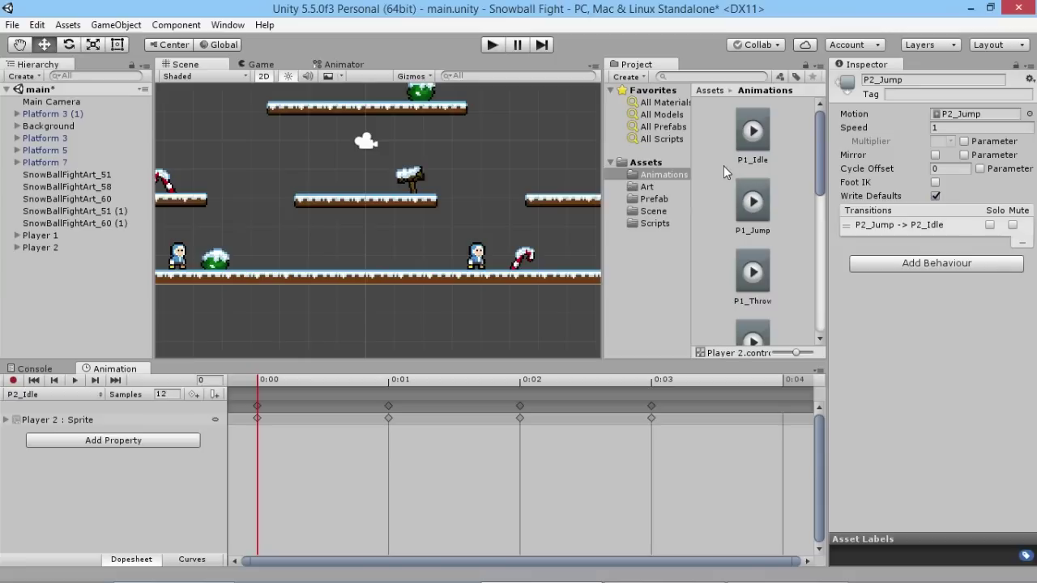
pyautogui.scroll(-5, 240, 456)
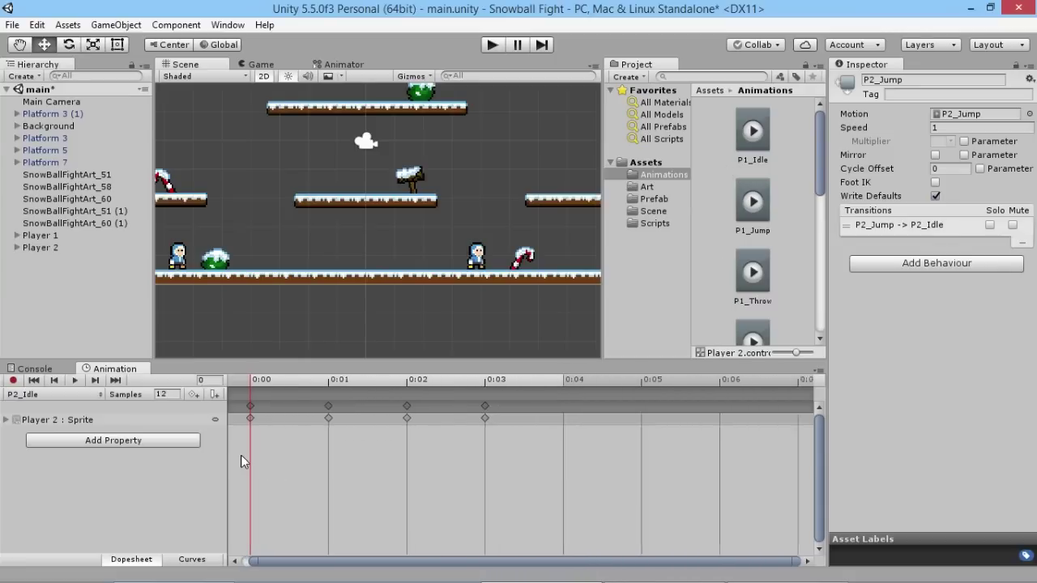
# Replace the P2_Idle keyframes with the four green idle sprites from the Art folder, starting at SnowBallFightArt_31, and preview the animation.
pyautogui.click(647, 187)
pyautogui.click(750, 128)
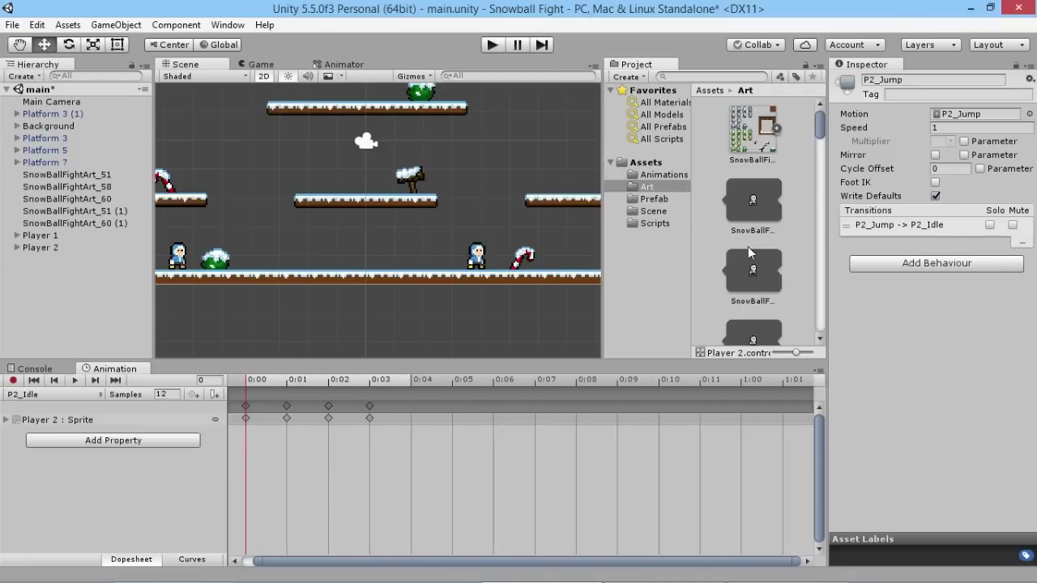
pyautogui.scroll(-4, 753, 201)
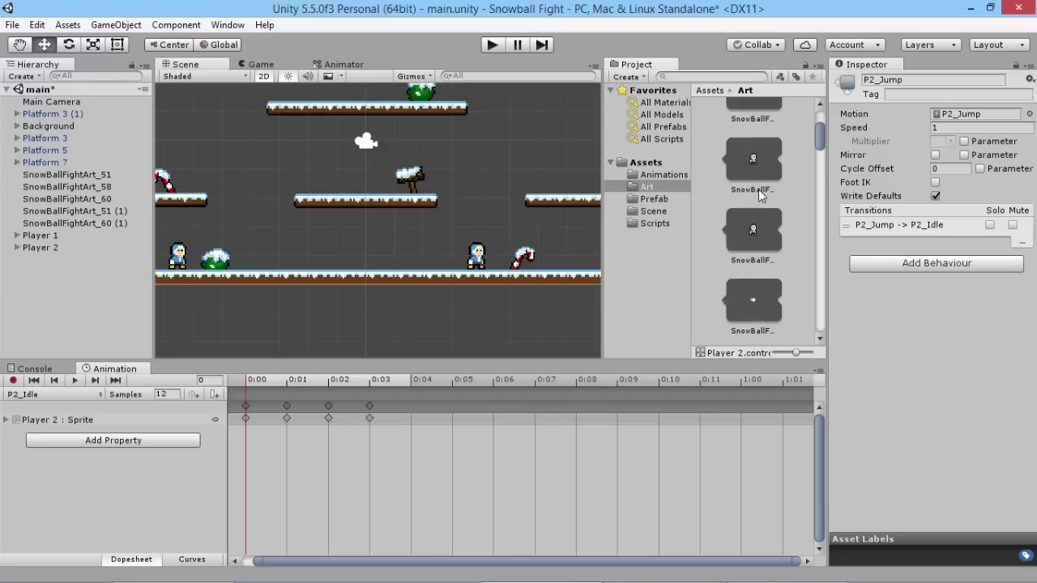
pyautogui.scroll(-8, 760, 195)
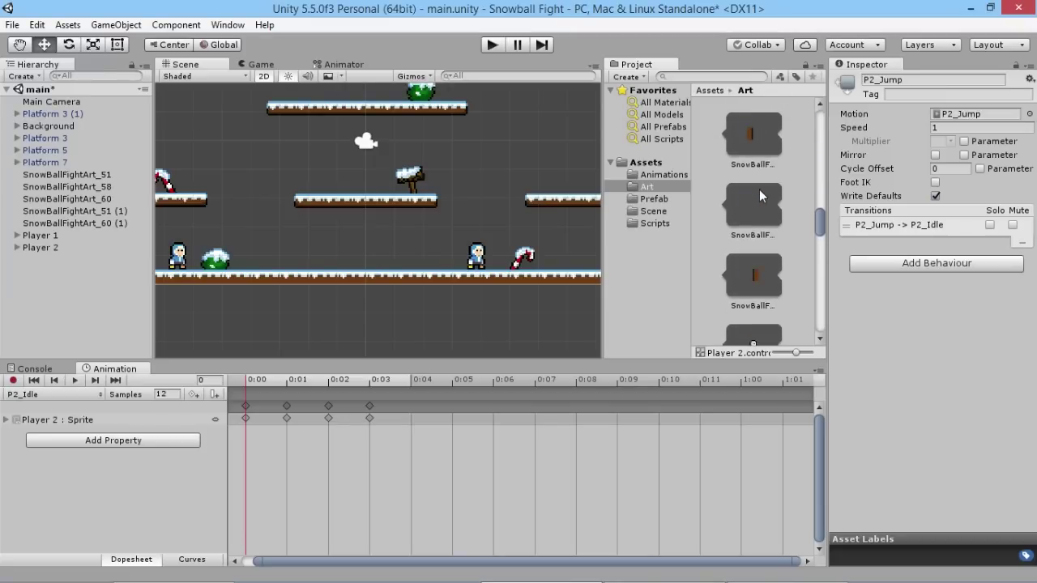
pyautogui.scroll(-1, 761, 191)
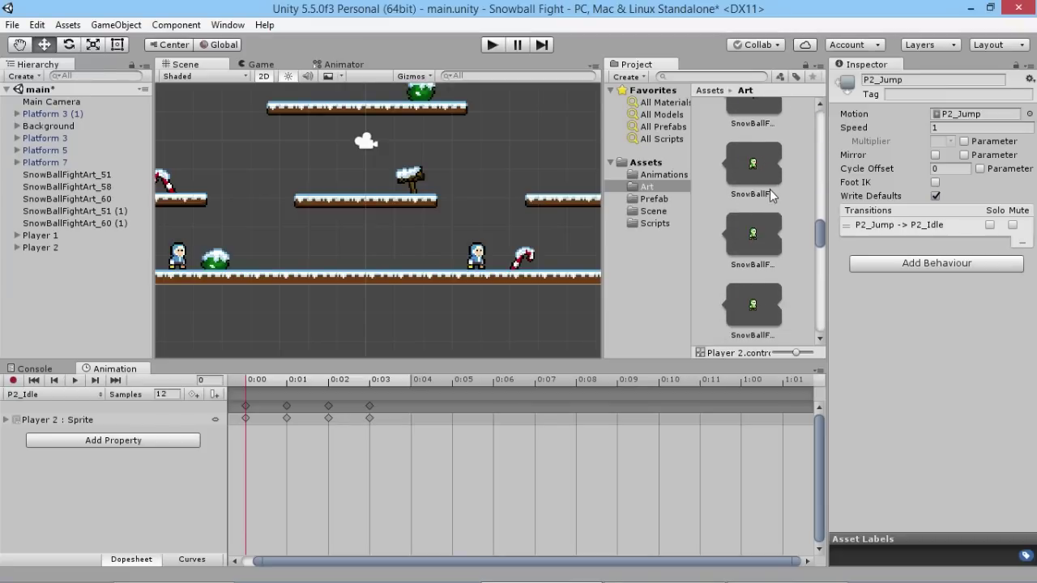
pyautogui.scroll(1, 746, 221)
pyautogui.click(752, 255)
pyautogui.scroll(-9, 763, 237)
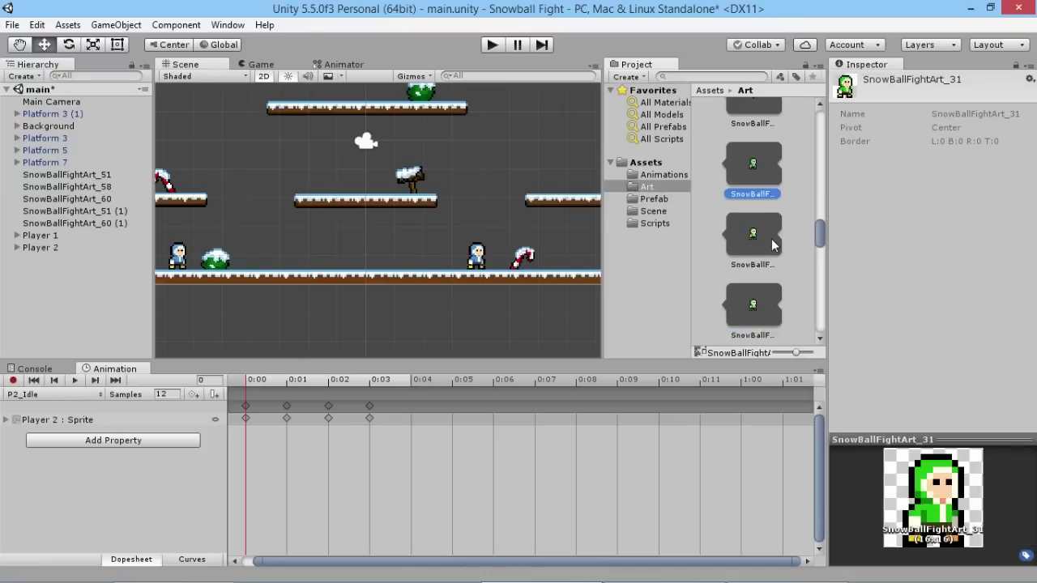
pyautogui.keyDown('shift'); pyautogui.click(751, 297); pyautogui.keyUp('shift')
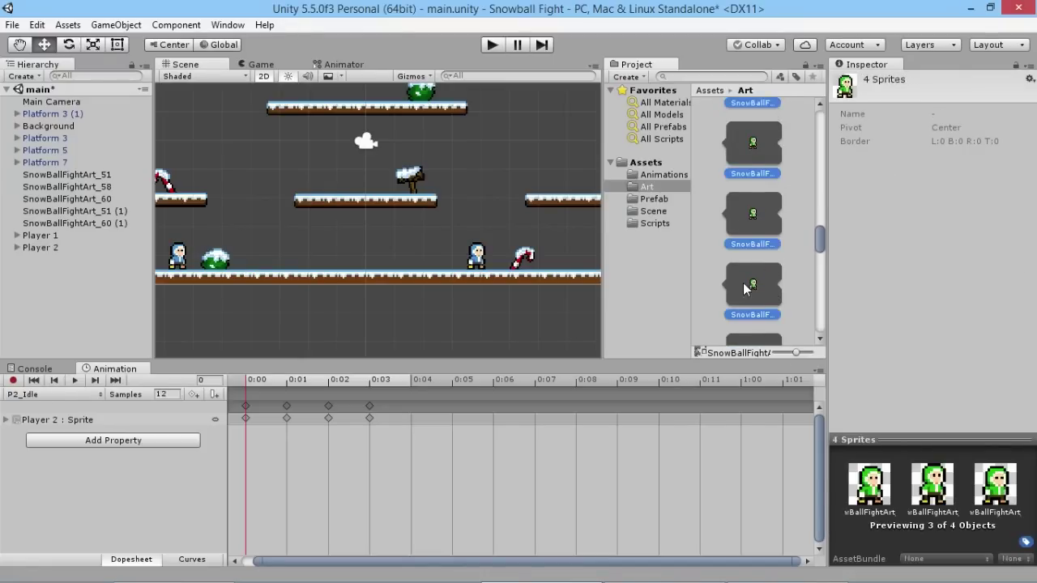
pyautogui.scroll(-1, 742, 276)
pyautogui.moveTo(755, 125); pyautogui.dragTo(245, 381)
pyautogui.click(75, 381)
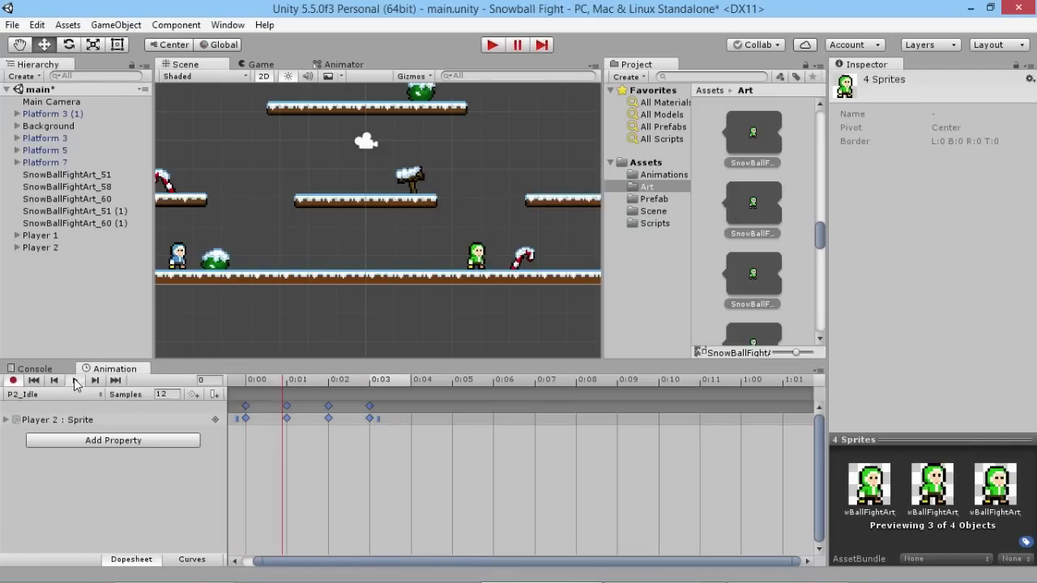
pyautogui.click(13, 380)
# In the P2_Walk clip, replace the first four keyframes with the four green walking sprites starting at SnowBallFightArt_39.
pyautogui.click(49, 395)
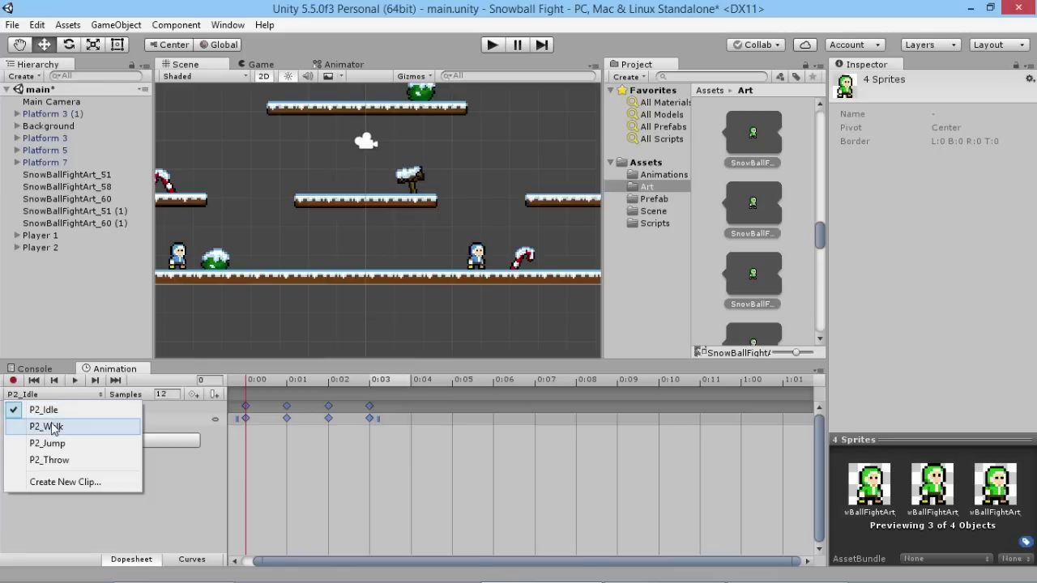
pyautogui.click(49, 426)
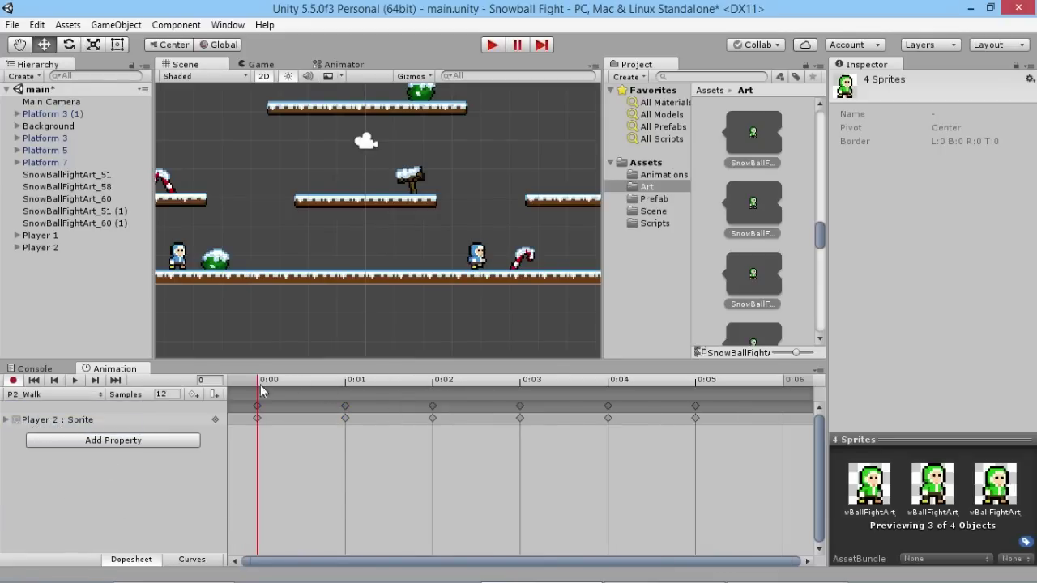
pyautogui.scroll(-3, 752, 220)
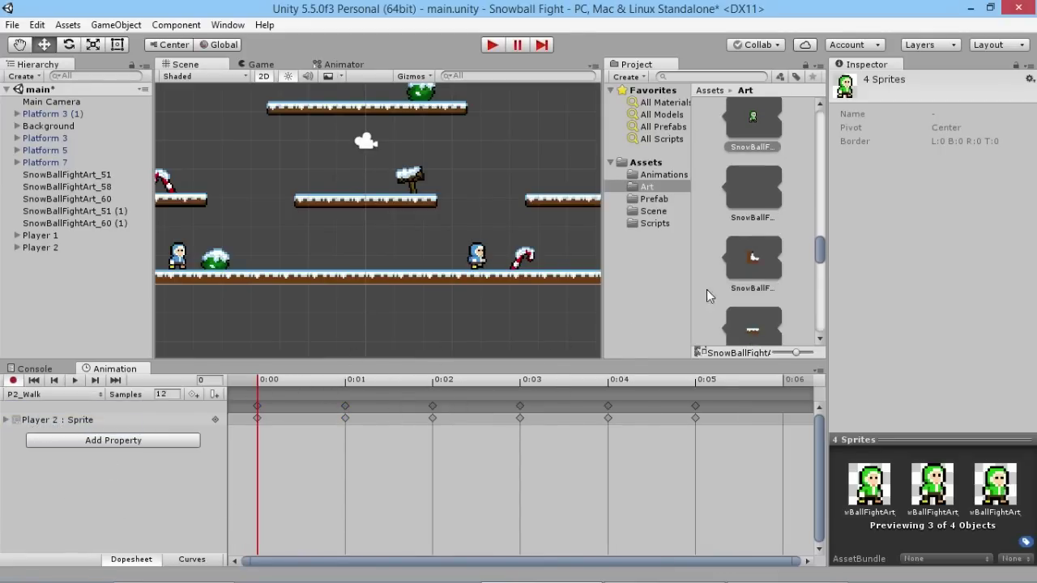
pyautogui.scroll(-5, 735, 233)
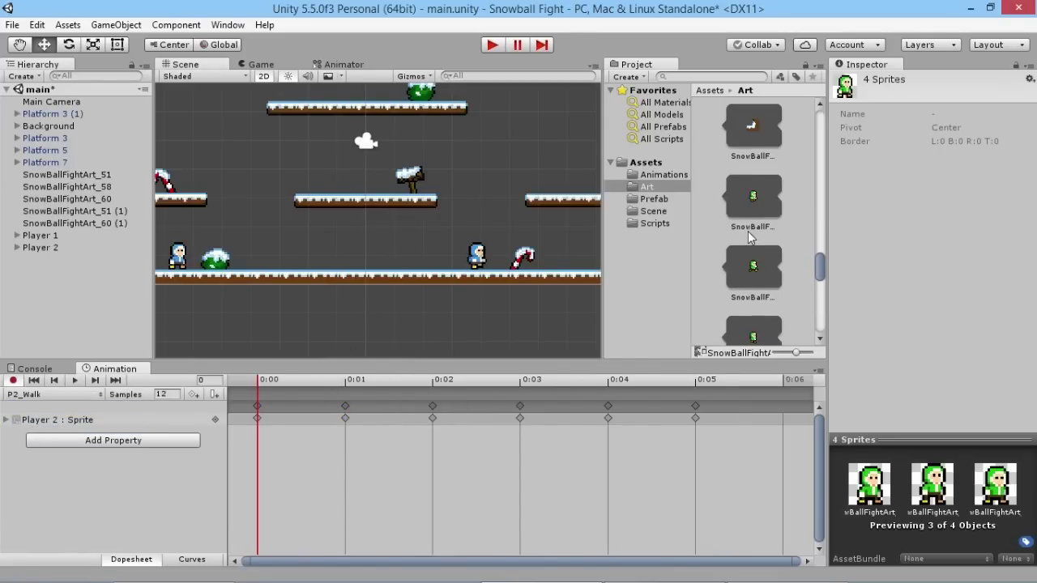
pyautogui.click(758, 209)
pyautogui.scroll(-3, 760, 235)
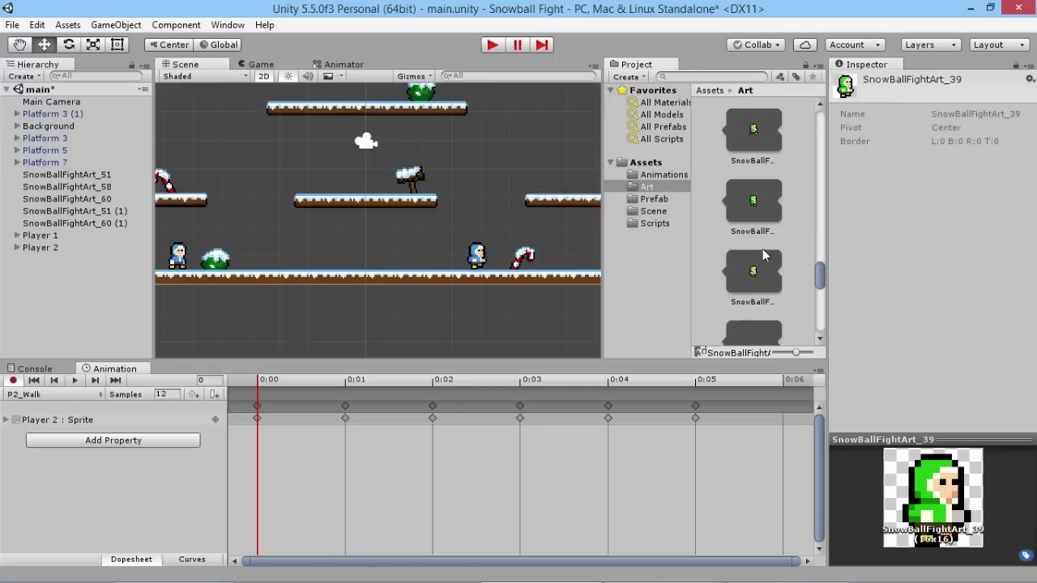
pyautogui.keyDown('shift'); pyautogui.click(756, 275); pyautogui.keyUp('shift')
pyautogui.scroll(-3, 763, 241)
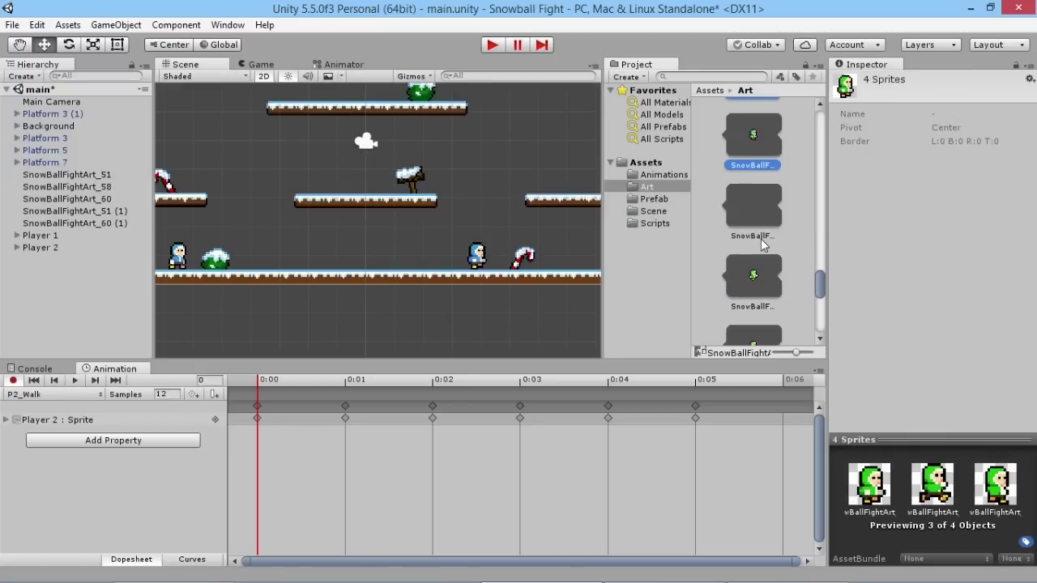
pyautogui.keyDown('shift'); pyautogui.click(765, 224); pyautogui.keyUp('shift')
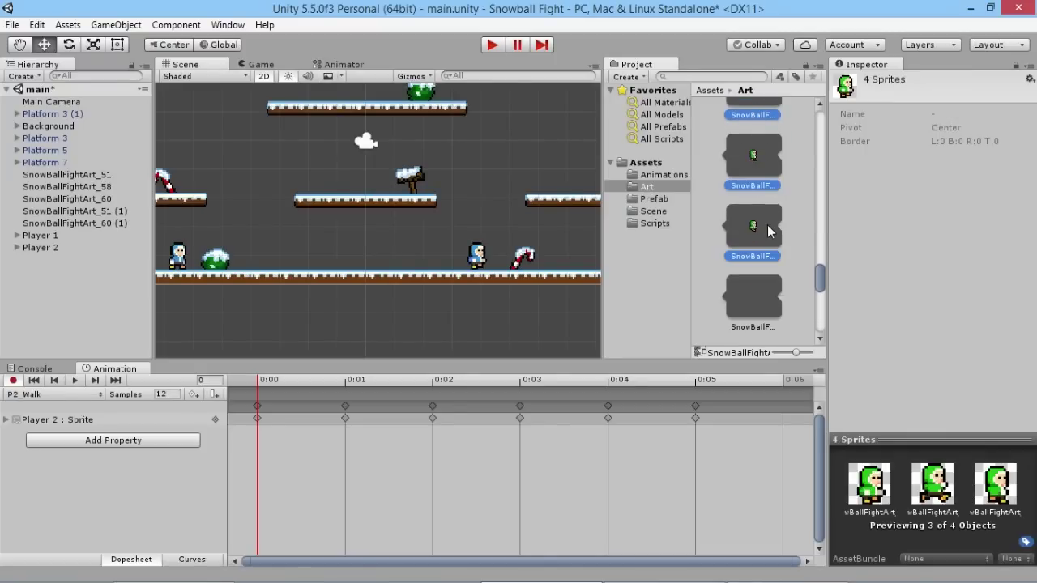
pyautogui.scroll(2, 769, 243)
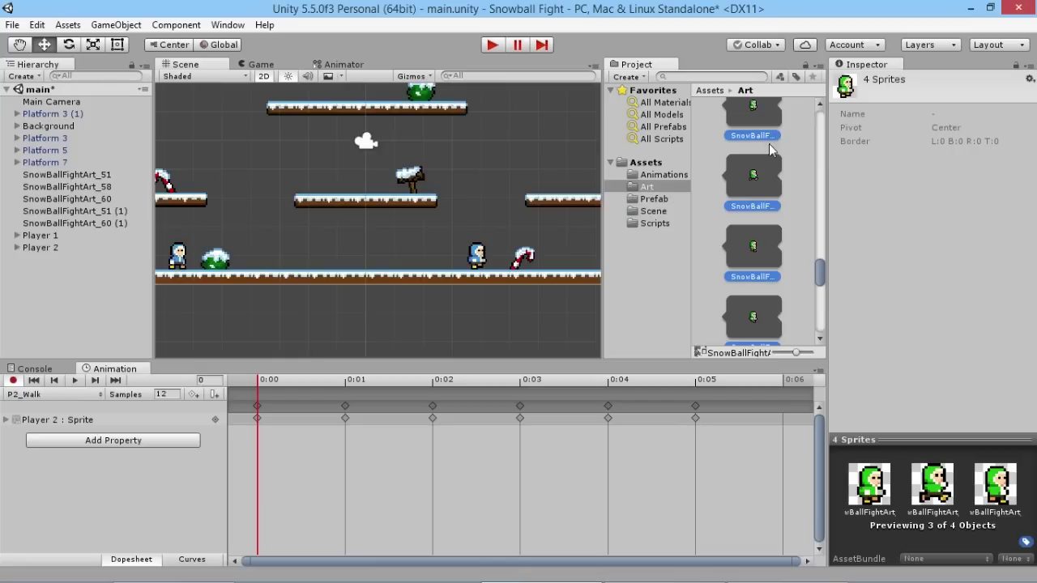
pyautogui.scroll(2, 756, 207)
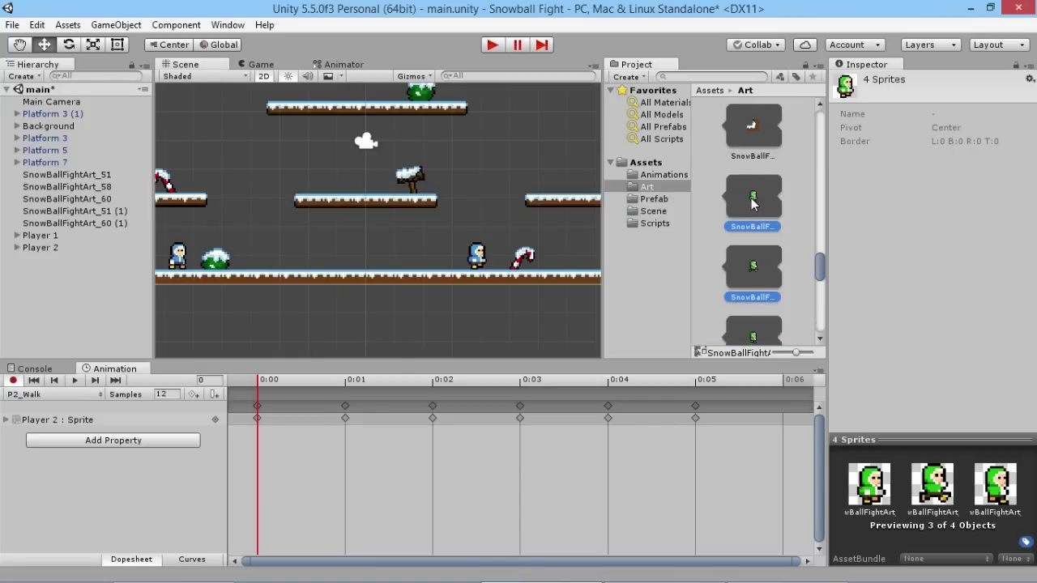
pyautogui.moveTo(754, 204); pyautogui.dragTo(260, 411)
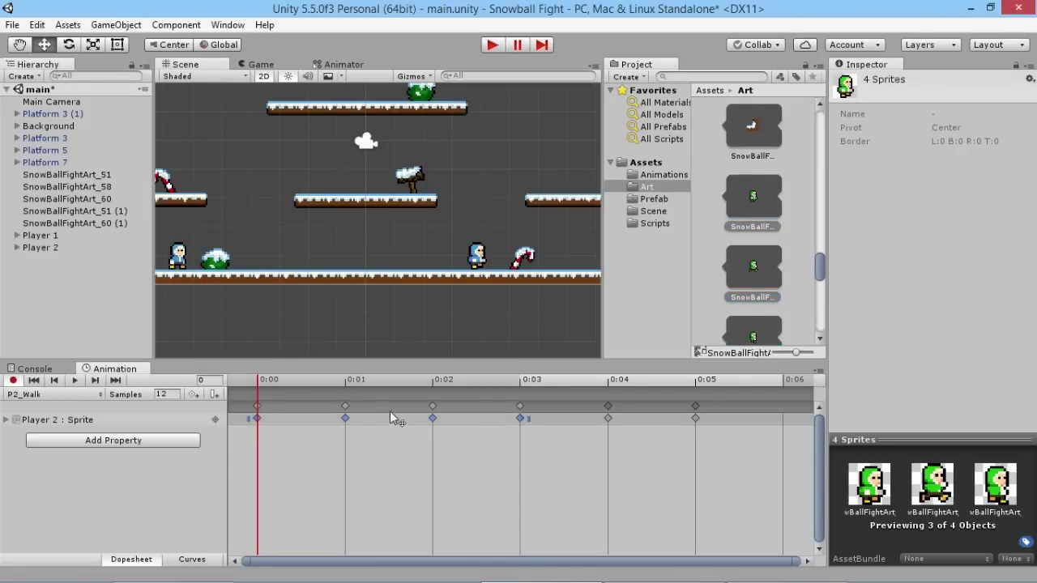
# Replace the last two P2_Walk keyframes, from 0:04, with SnowBallFightArt_47 and SnowBallFightArt_48, and preview the walk animation.
pyautogui.scroll(-3, 755, 219)
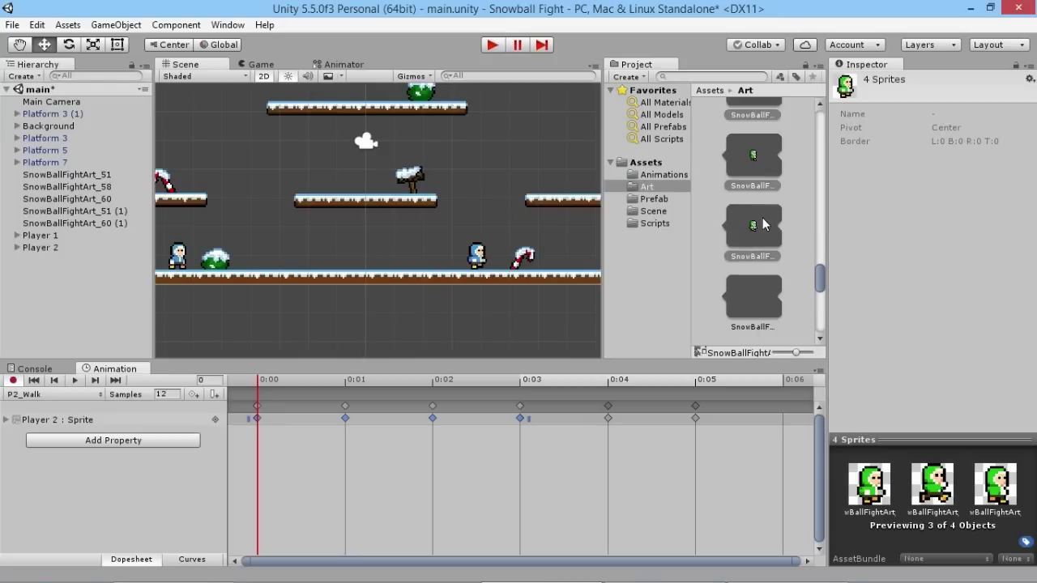
pyautogui.scroll(-1, 767, 213)
pyautogui.click(760, 193)
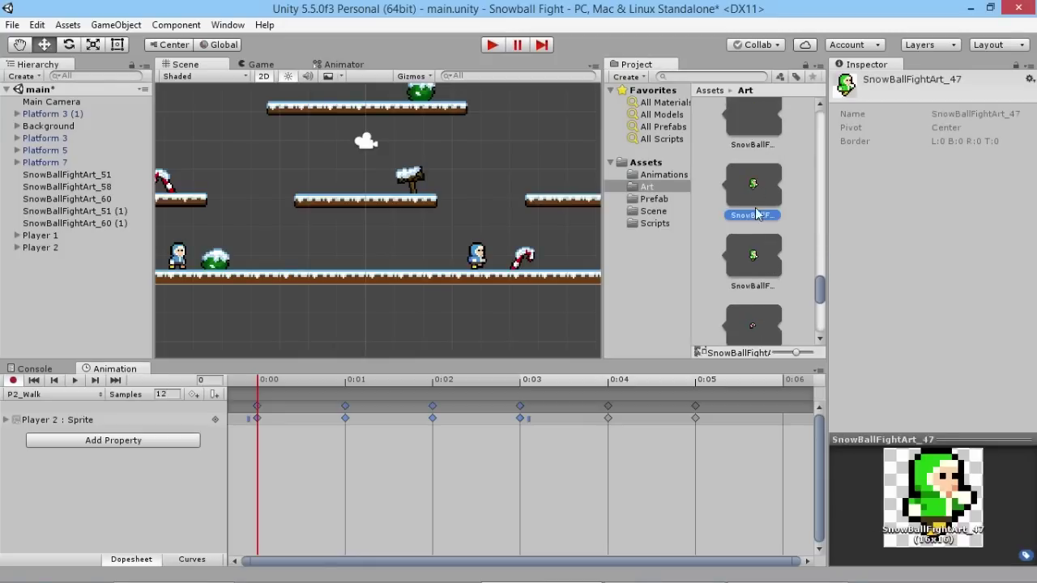
pyautogui.keyDown('ctrl'); pyautogui.click(762, 267); pyautogui.keyUp('ctrl')
pyautogui.moveTo(760, 197); pyautogui.dragTo(609, 409)
pyautogui.click(75, 380)
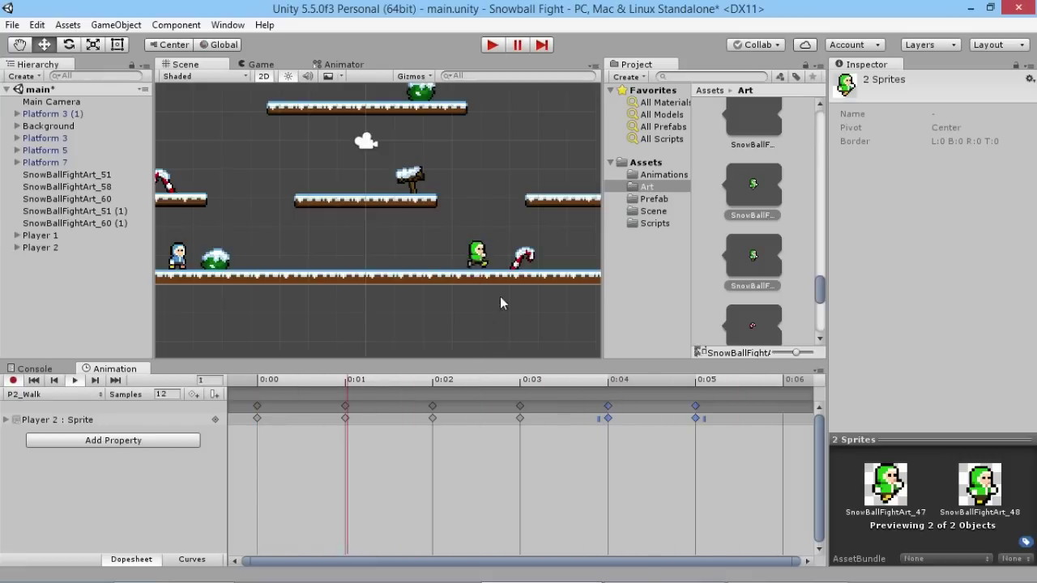
pyautogui.click(75, 380)
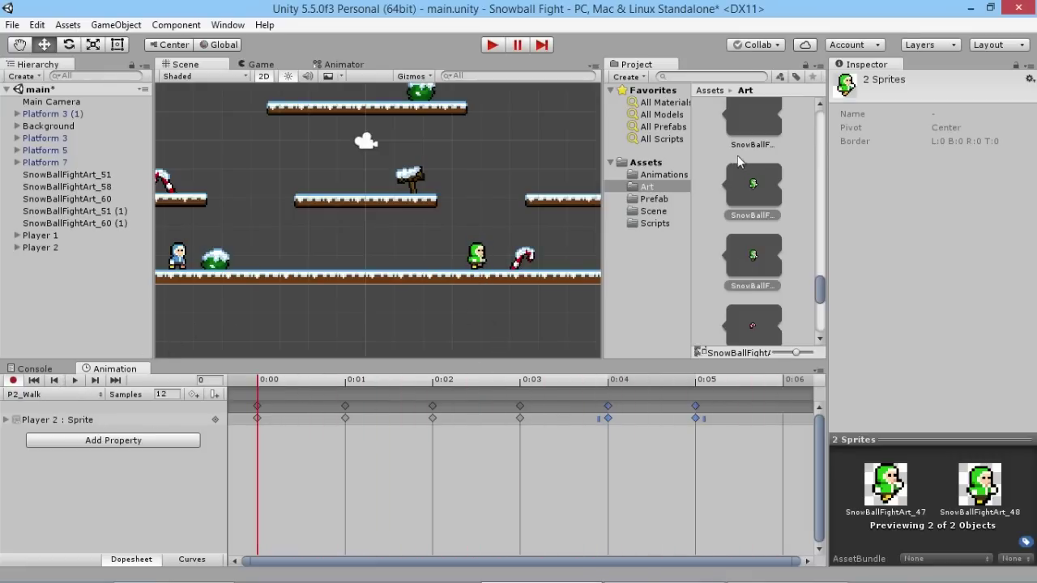
# In the P2_Jump clip, replace the single keyframe with the green jumping sprite from the Art folder and preview it.
pyautogui.click(53, 395)
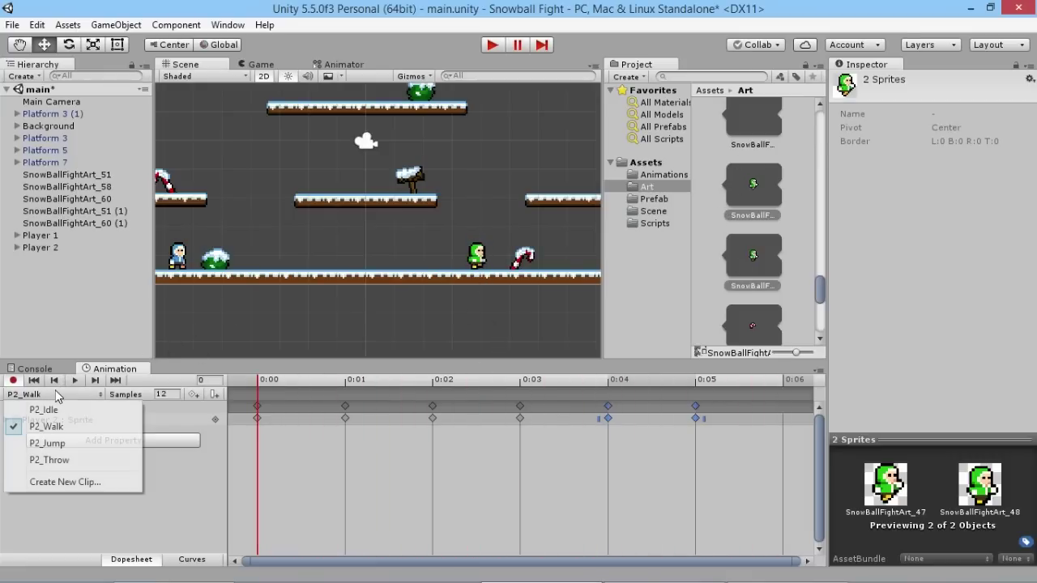
pyautogui.click(65, 442)
pyautogui.scroll(-3, 761, 247)
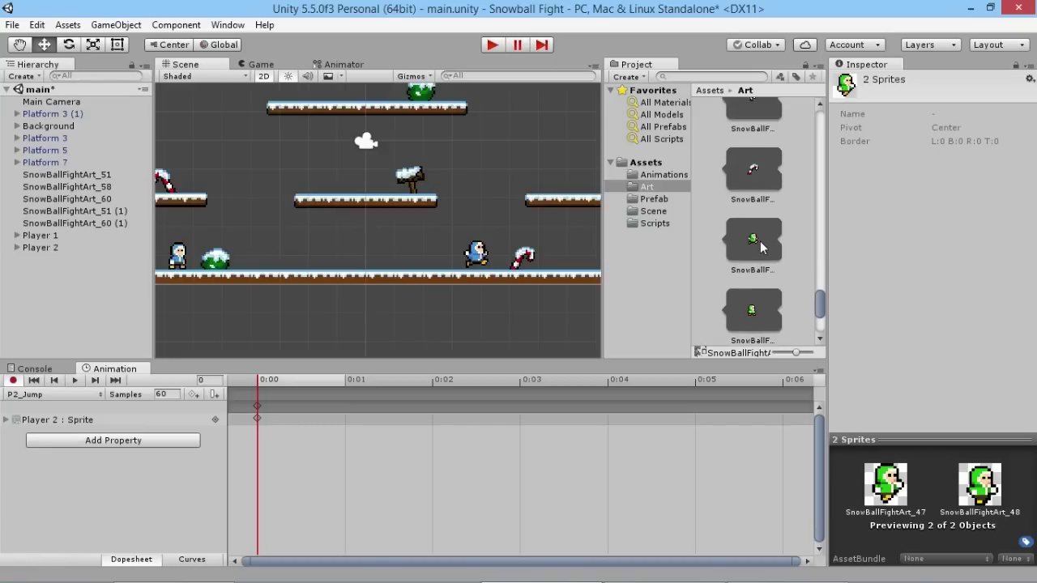
pyautogui.moveTo(760, 247); pyautogui.dragTo(264, 423)
pyautogui.click(74, 380)
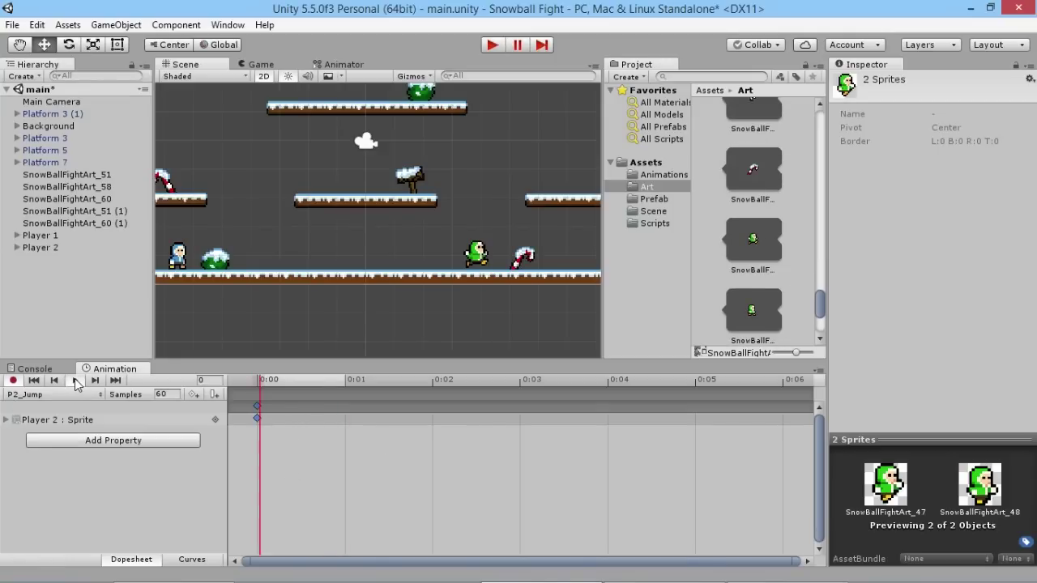
pyautogui.click(75, 380)
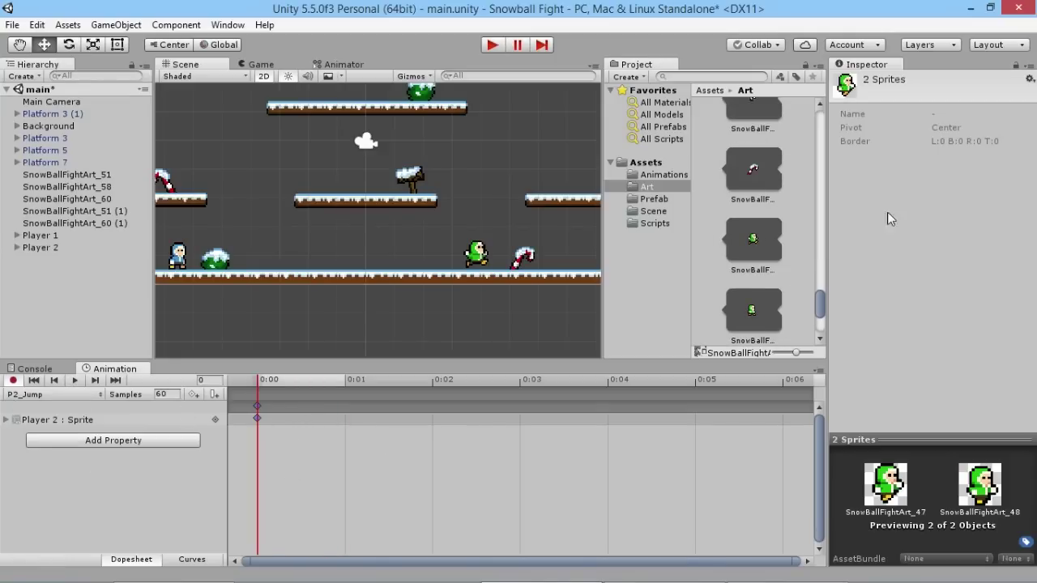
# In the P2_Throw clip, replace the keyframe at 0:00 with the green throwing sprite, preview it and end animation recording.
pyautogui.click(47, 394)
pyautogui.click(83, 461)
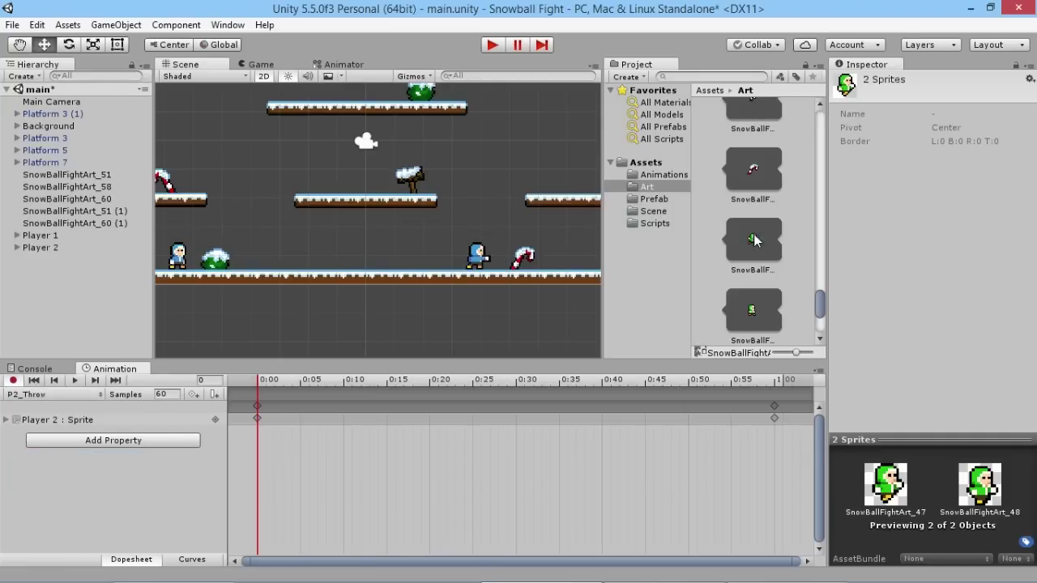
pyautogui.scroll(-2, 755, 243)
pyautogui.moveTo(758, 247); pyautogui.dragTo(238, 430)
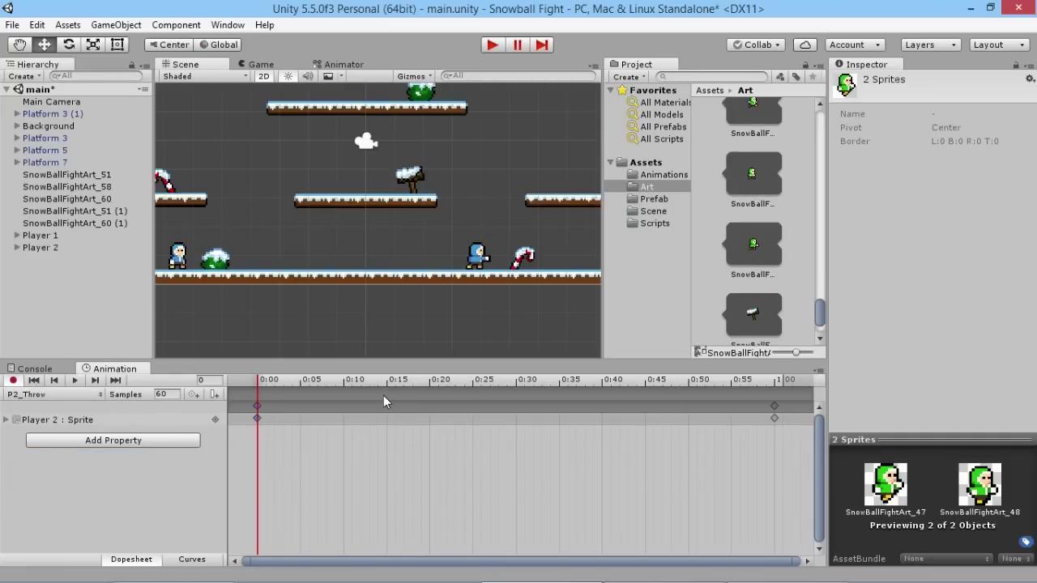
pyautogui.click(75, 380)
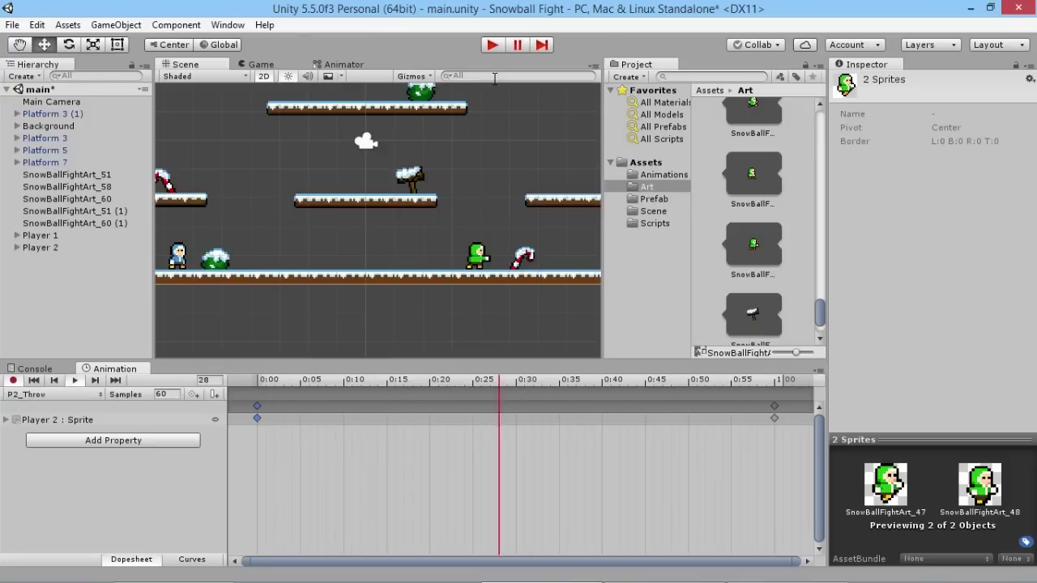
pyautogui.click(12, 380)
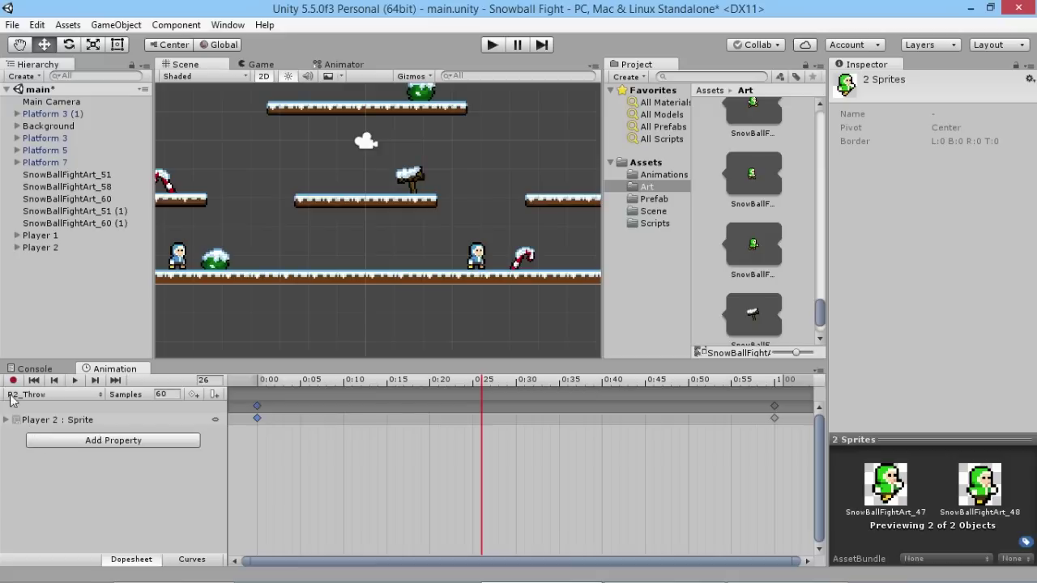
pyautogui.click(233, 381)
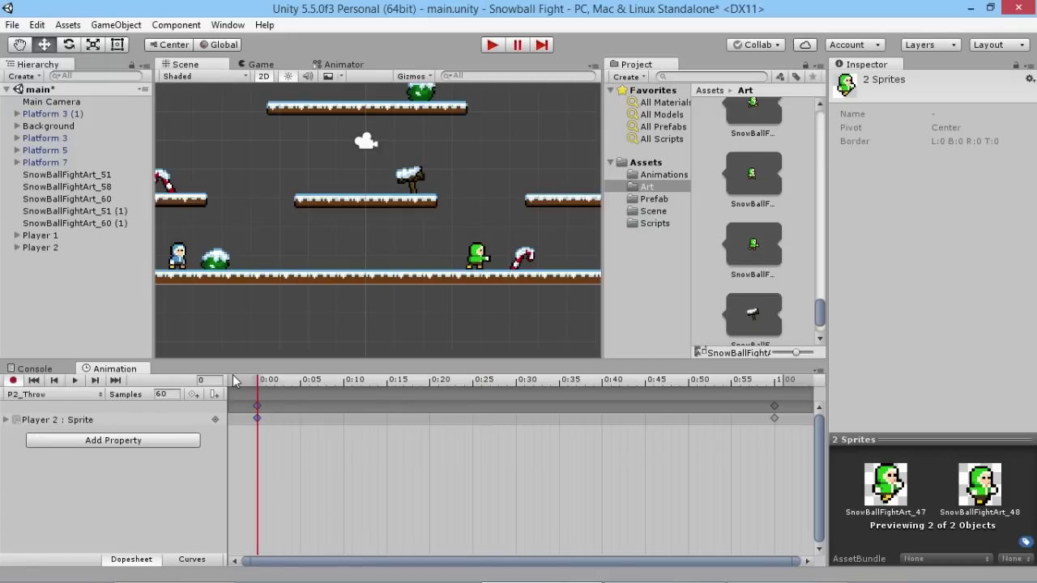
pyautogui.click(12, 380)
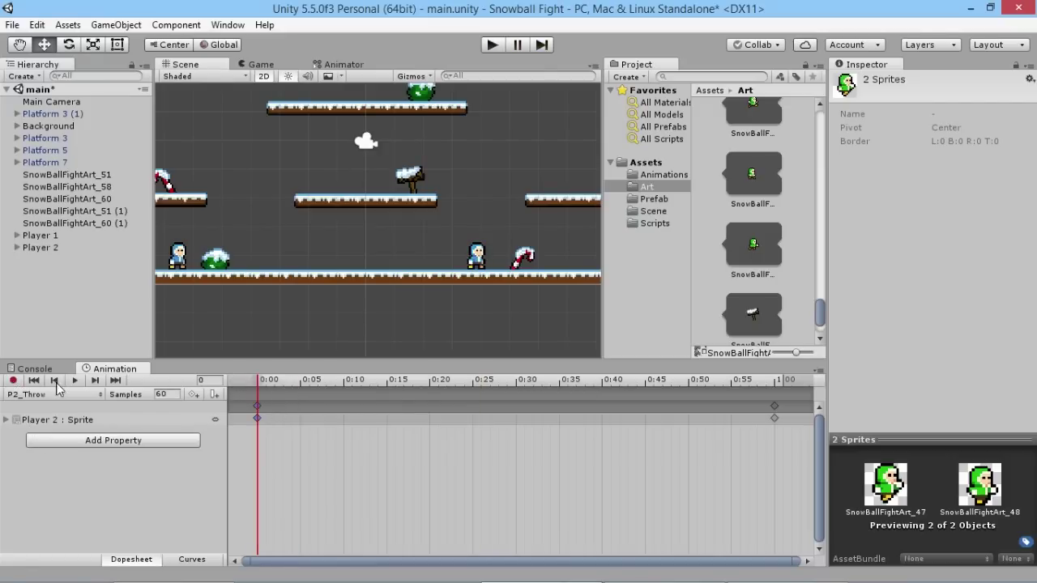
# Dock the Project panel back beside the Animation timeline and assign the first green idle sprite to Player 2's Sprite Renderer.
pyautogui.click(41, 248)
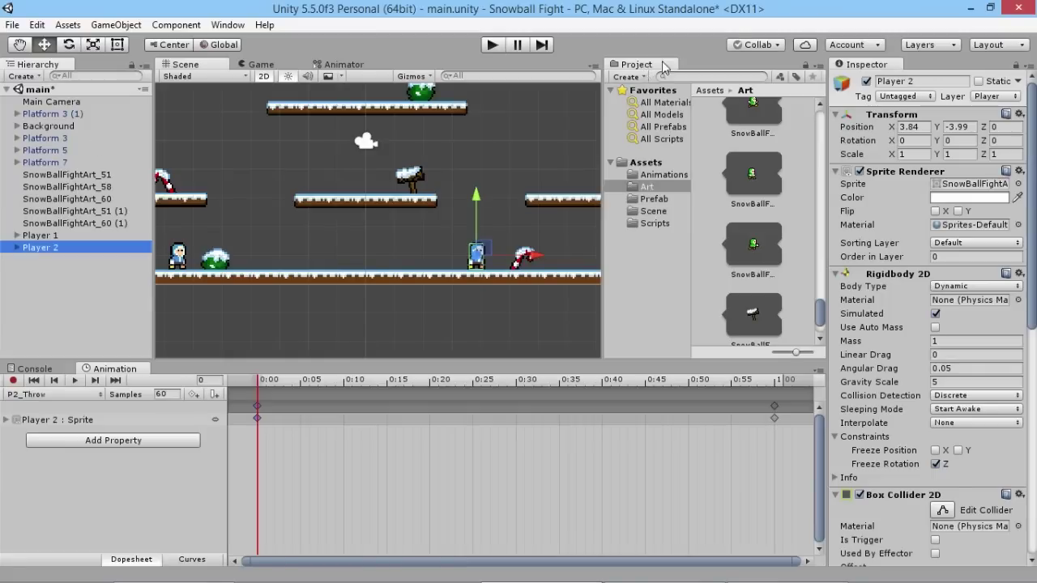
pyautogui.moveTo(636, 64); pyautogui.dragTo(184, 374)
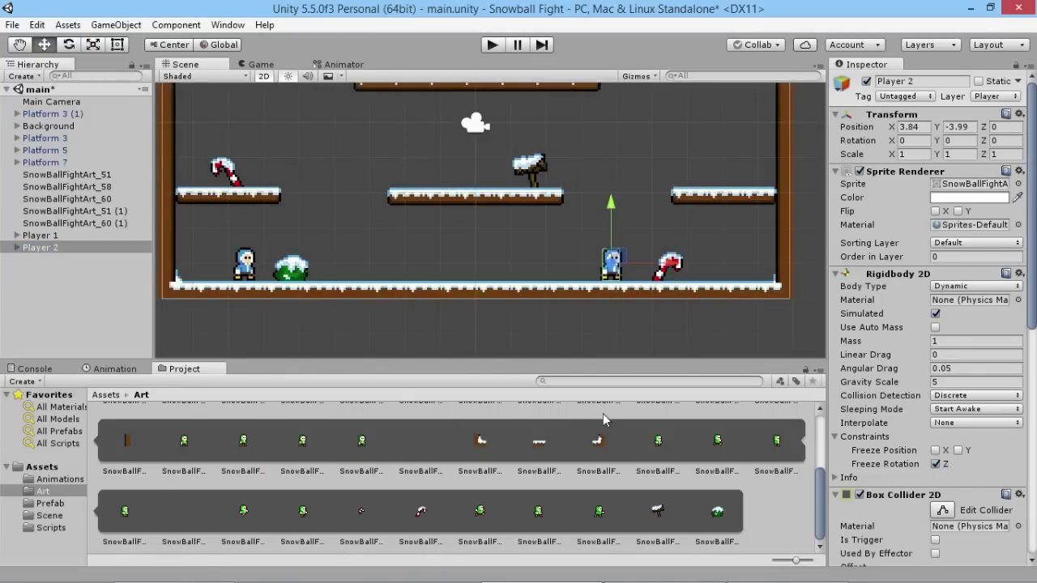
pyautogui.click(55, 252)
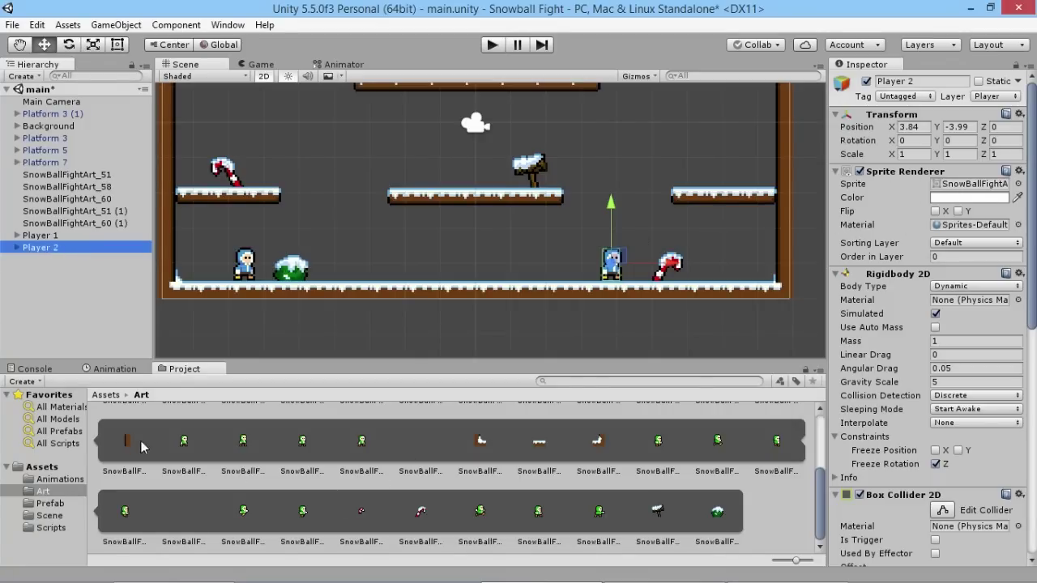
pyautogui.click(185, 443)
pyautogui.moveTo(188, 451); pyautogui.dragTo(983, 184)
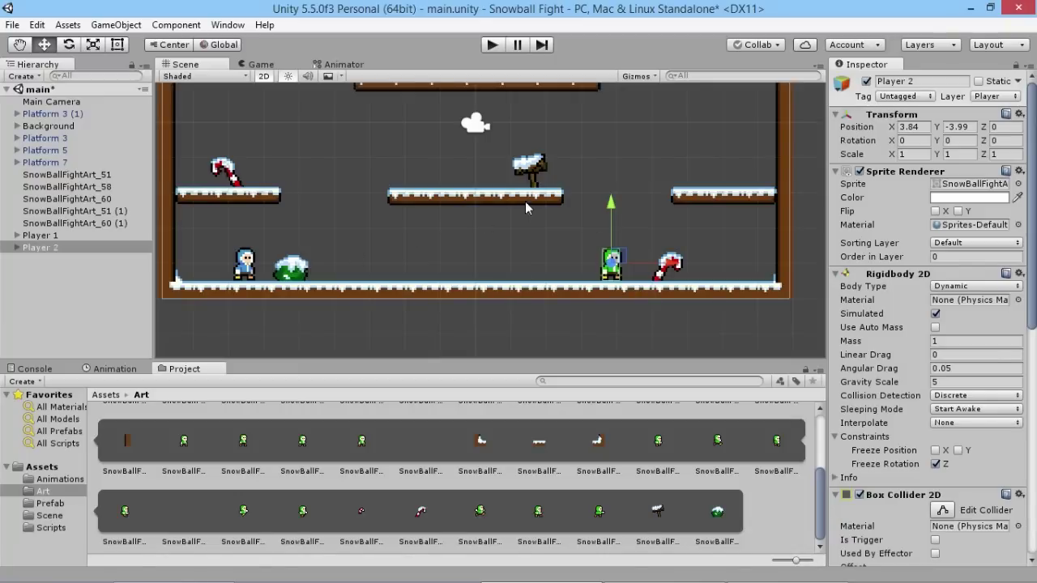
# Flip Player 2 to face the opposite way by setting its X scale to -1.
pyautogui.moveTo(526, 209); pyautogui.dragTo(543, 247, button='middle')
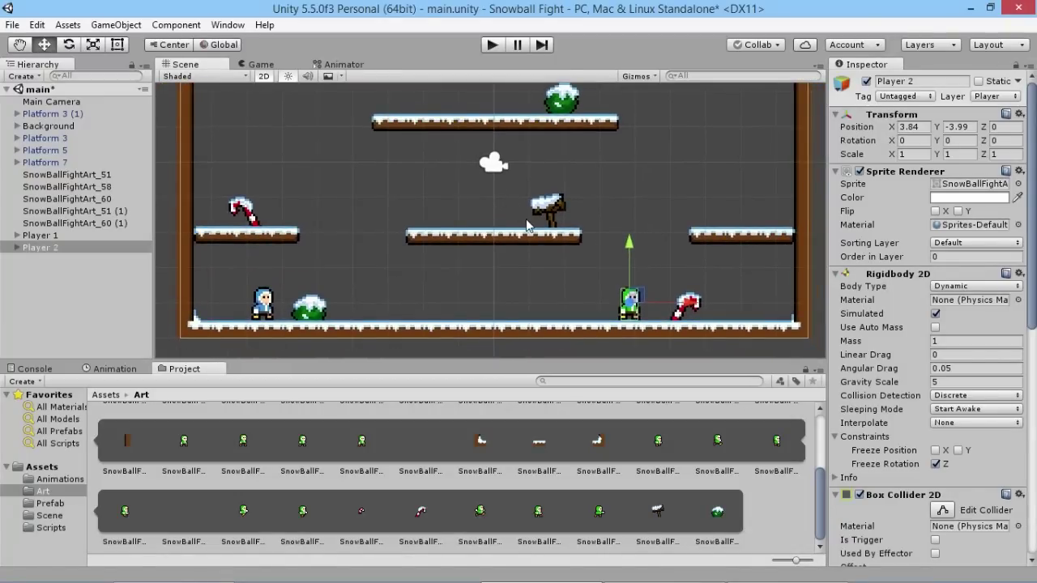
pyautogui.scroll(-1, 525, 219)
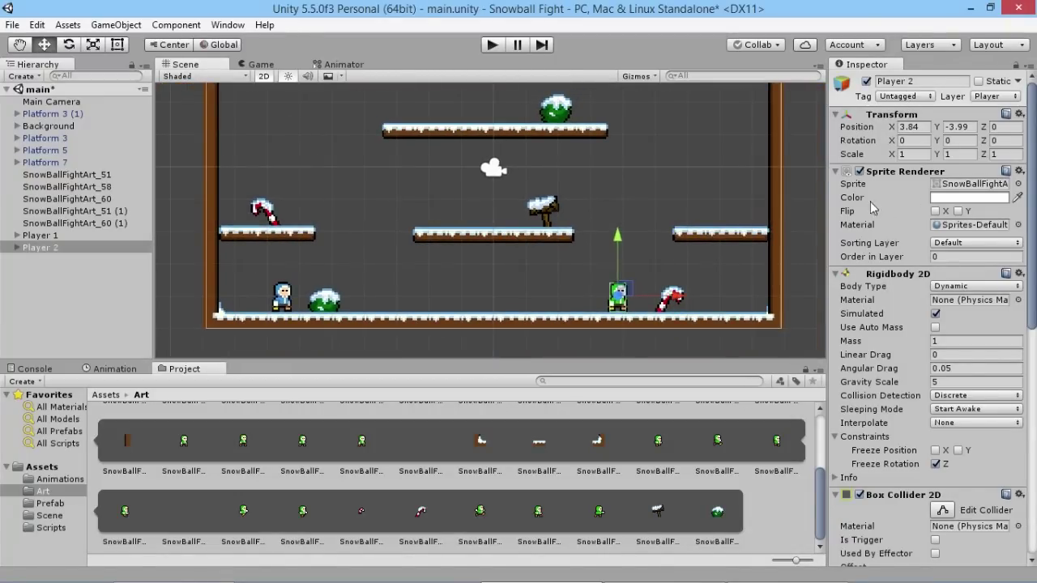
pyautogui.click(910, 153)
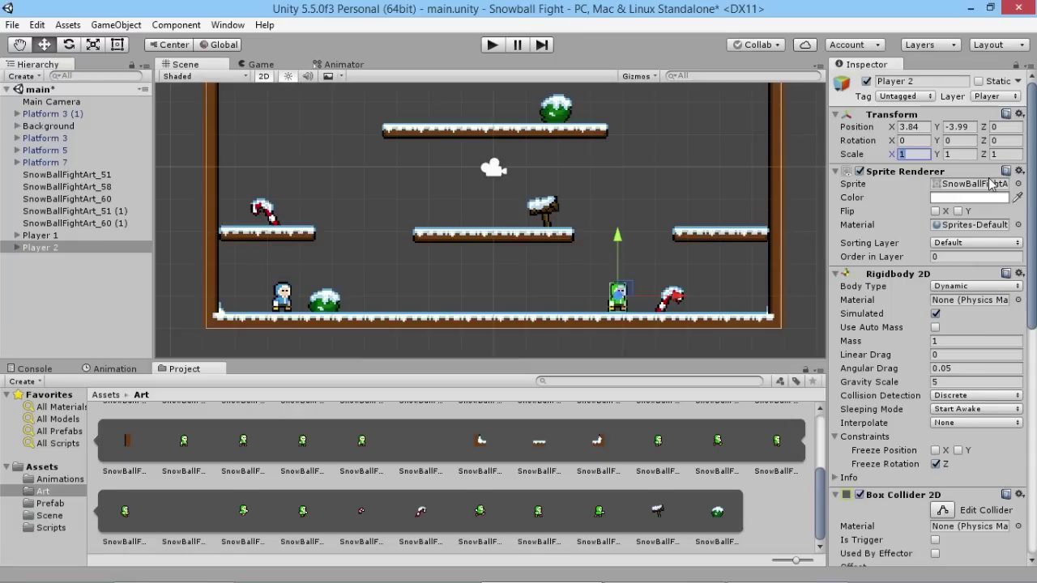
pyautogui.write('-1')
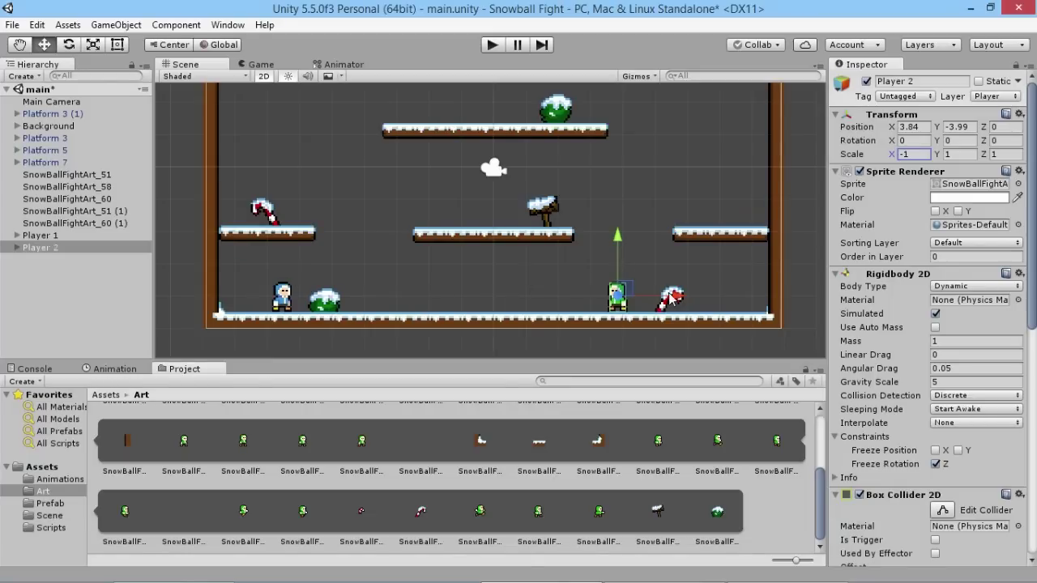
# Test in play mode whether both players respond to the same movement, jump and throw controls, and stop the game.
pyautogui.click(489, 44)
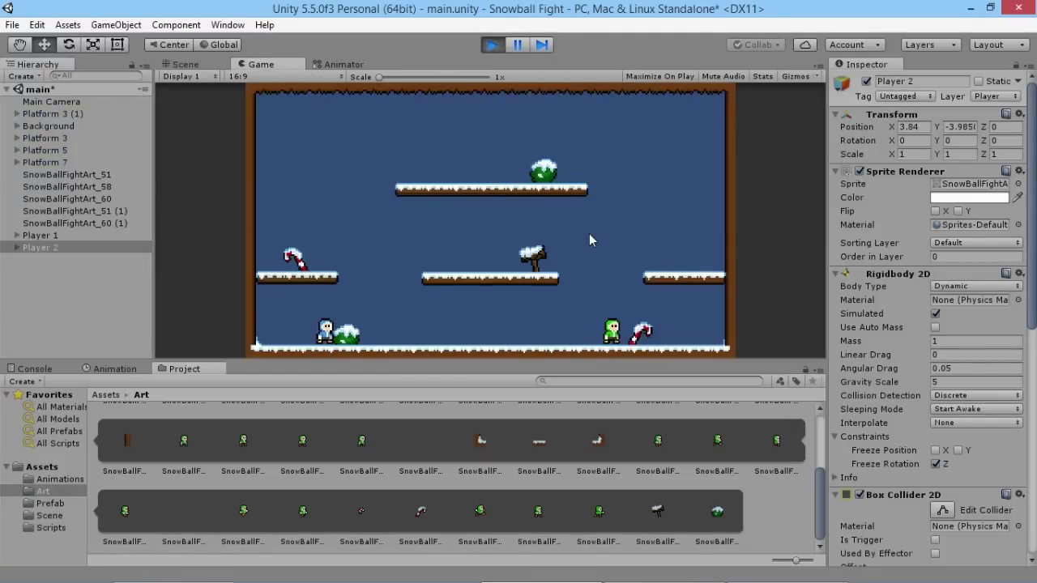
pyautogui.press('d')
pyautogui.press('Right')
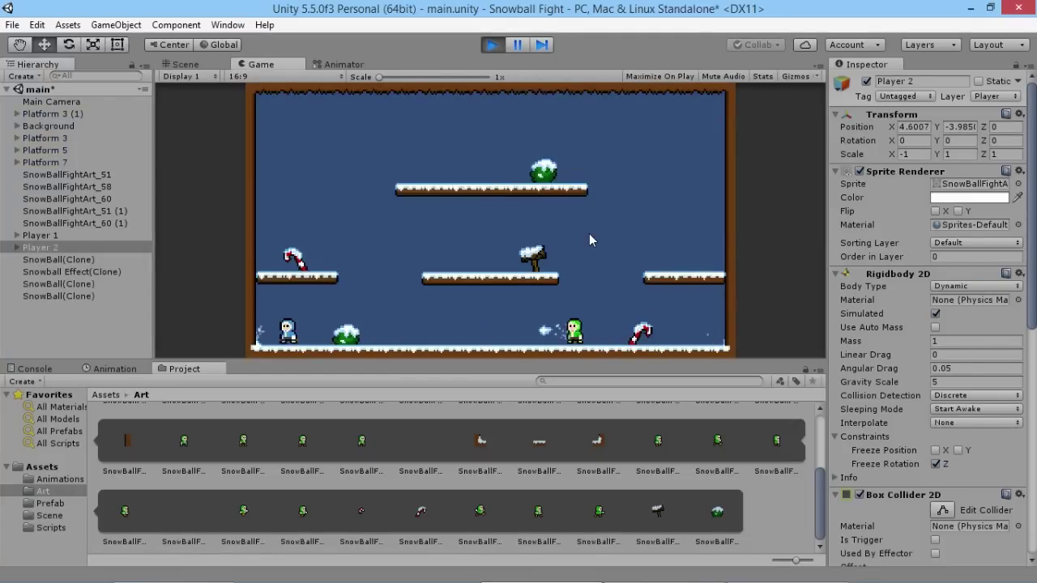
pyautogui.press('w')
pyautogui.press('Up')
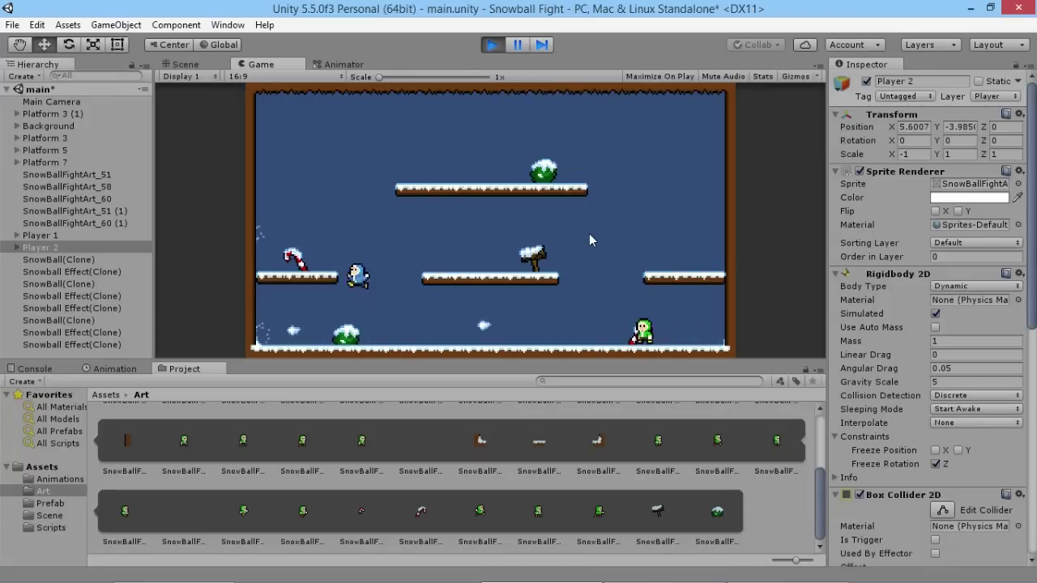
pyautogui.click(492, 46)
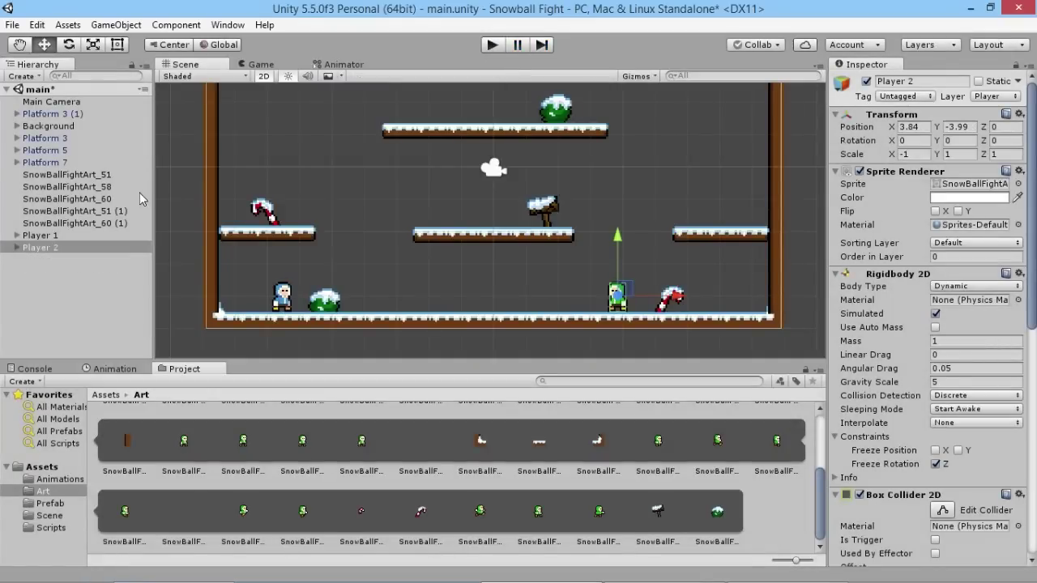
# Set the Left control of Player 2's Player Controller script to Left Arrow.
pyautogui.scroll(-10, 886, 340)
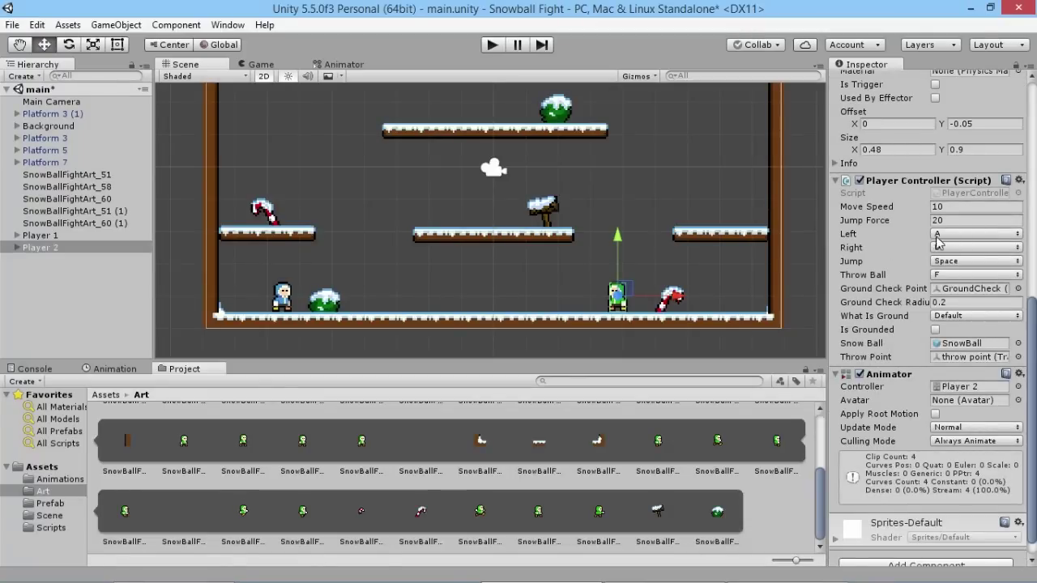
pyautogui.click(962, 236)
pyautogui.click(964, 235)
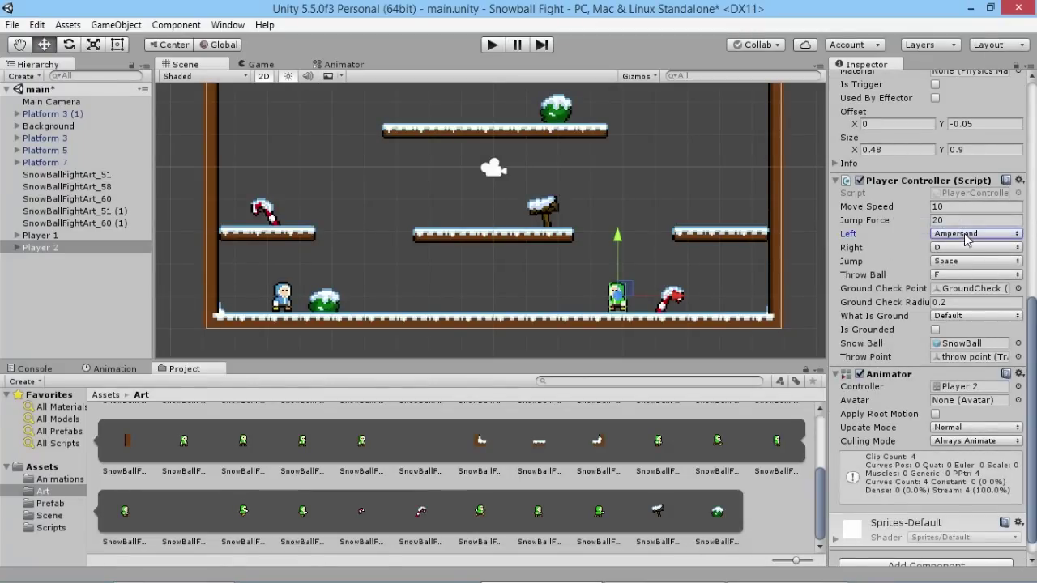
pyautogui.click(966, 236)
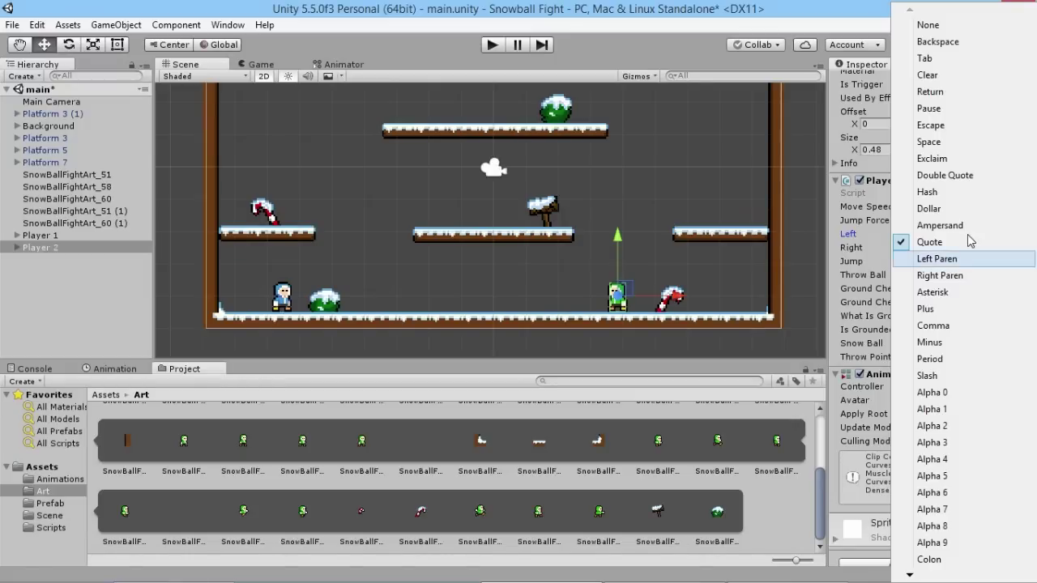
pyautogui.press('l')
pyautogui.press('l')
pyautogui.press('l')
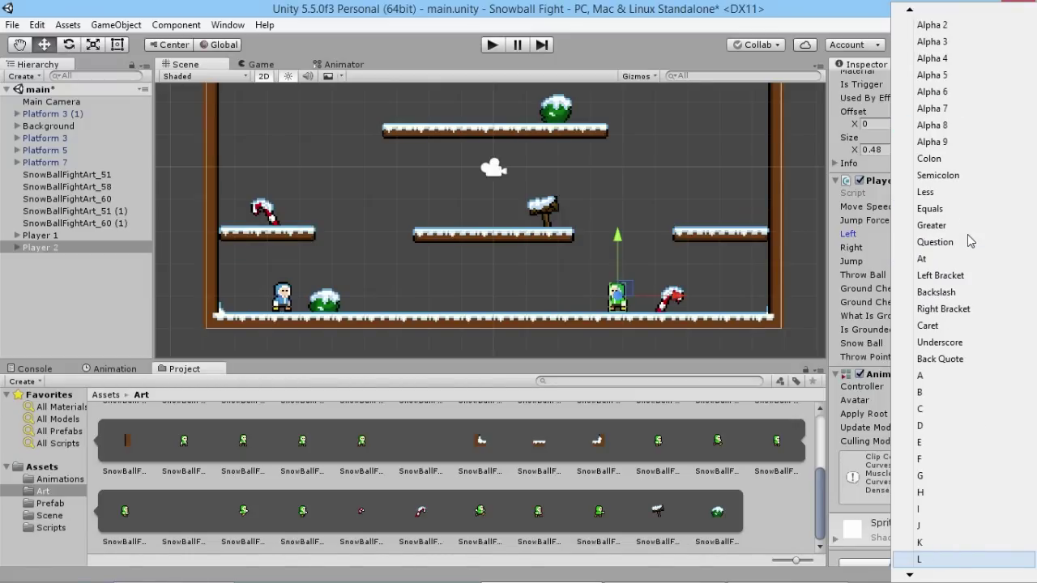
pyautogui.press('l')
pyautogui.press('Return')
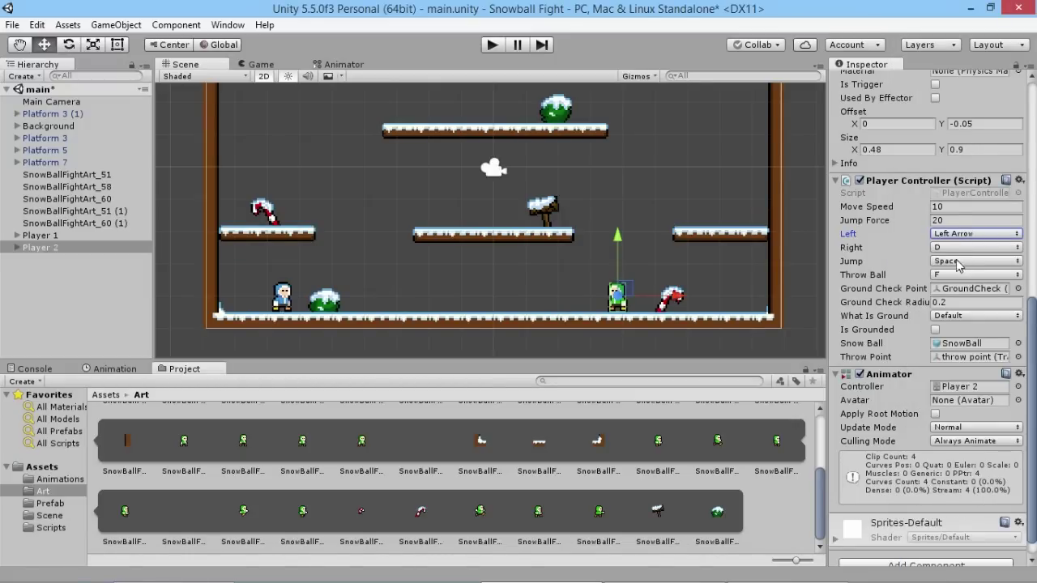
# Set the Right control of Player 2's Player Controller script to Right Arrow.
pyautogui.click(958, 251)
pyautogui.click(956, 253)
pyautogui.click(954, 253)
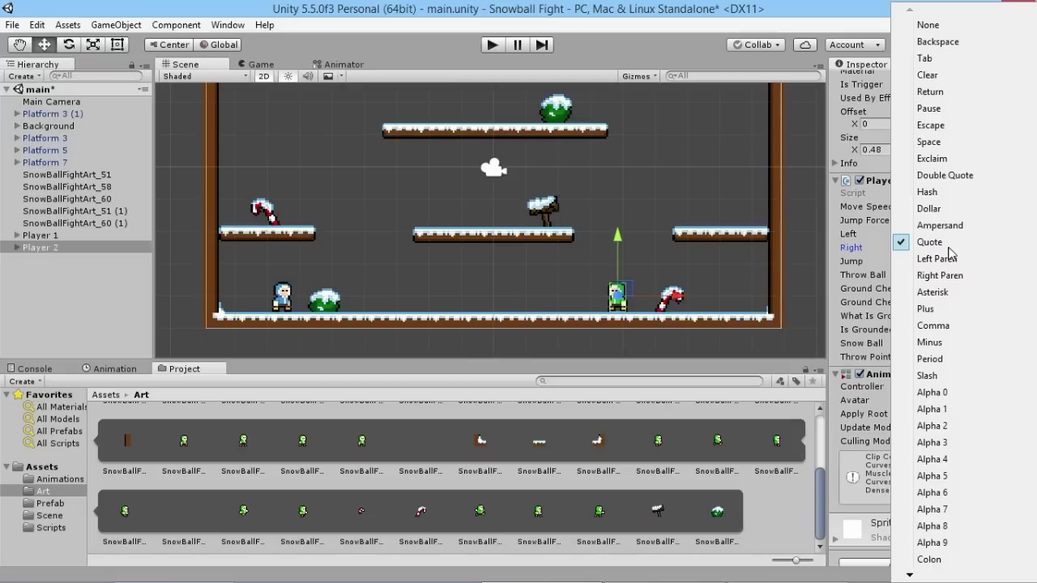
pyautogui.press('r')
pyautogui.press('r')
pyautogui.press('r')
pyautogui.press('r')
pyautogui.press('r')
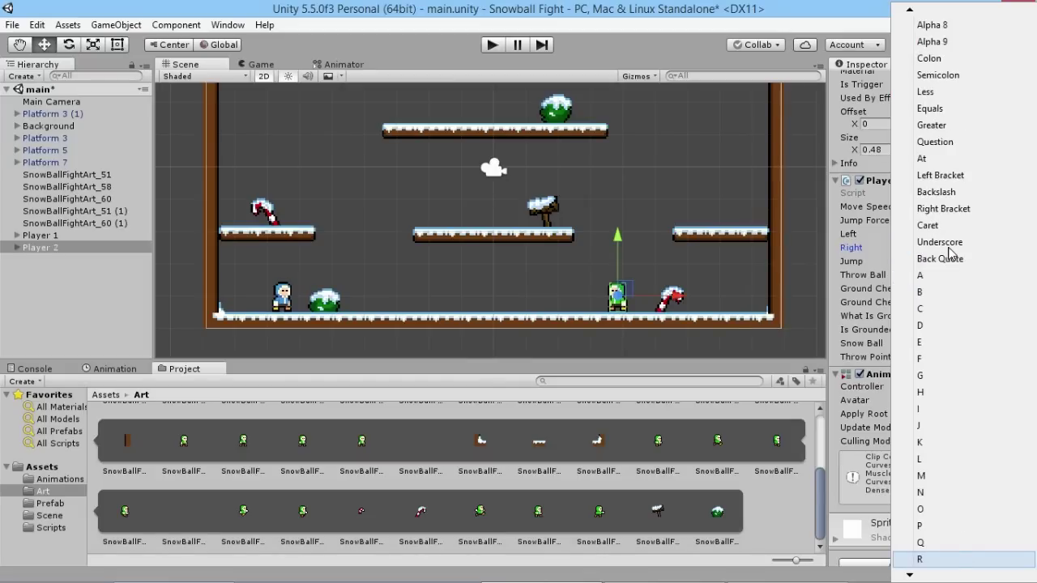
pyautogui.press('Return')
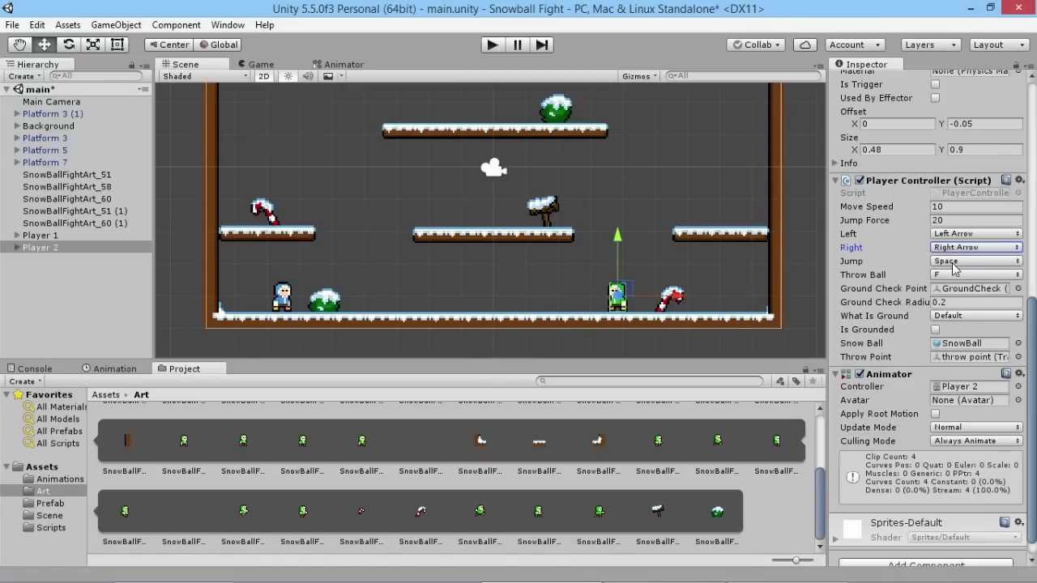
# Set the Jump control of Player 2's Player Controller script to Up Arrow.
pyautogui.click(956, 261)
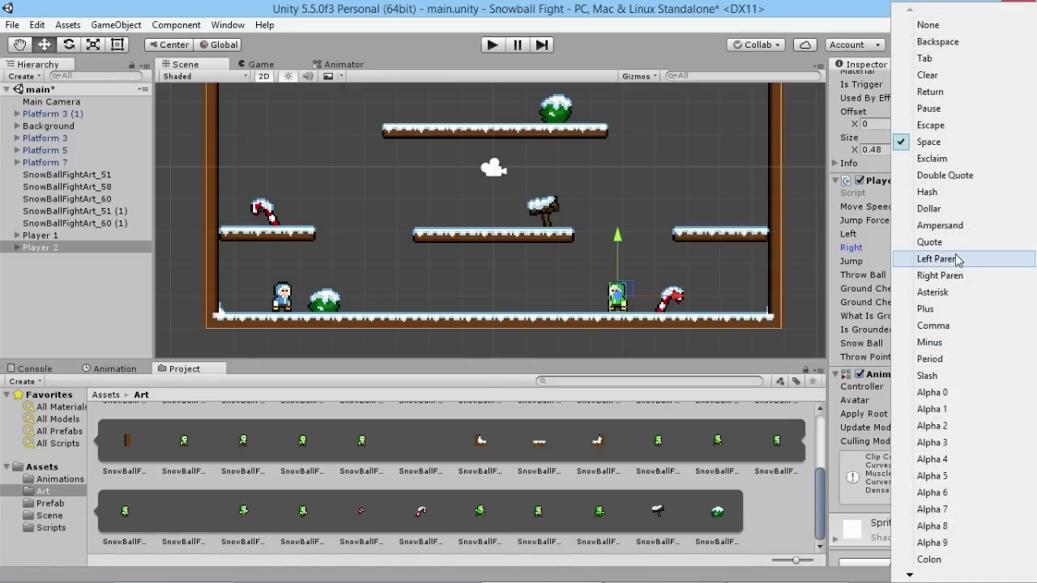
pyautogui.press('u')
pyautogui.press('u')
pyautogui.press('u')
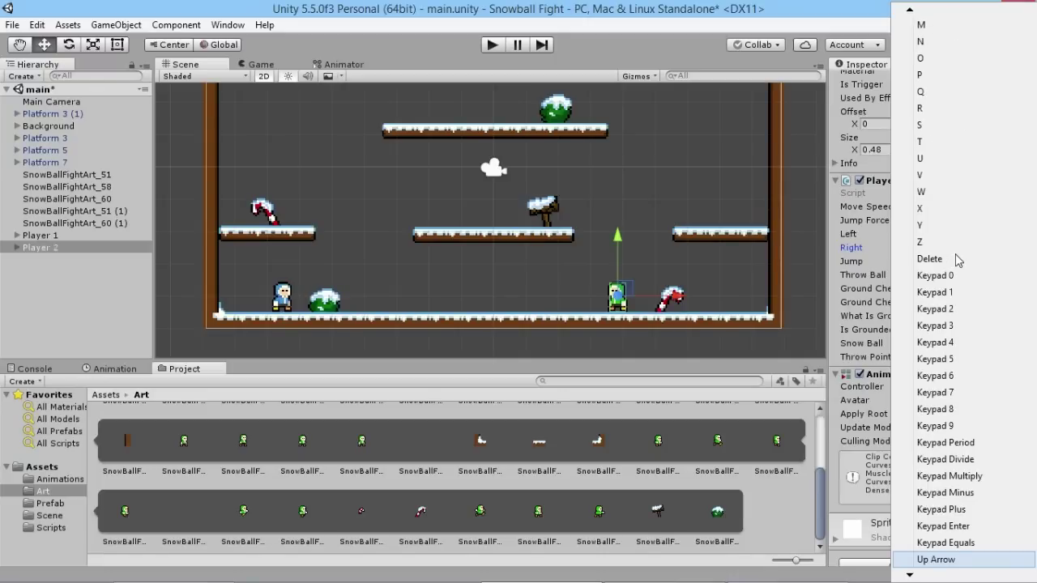
pyautogui.press('Return')
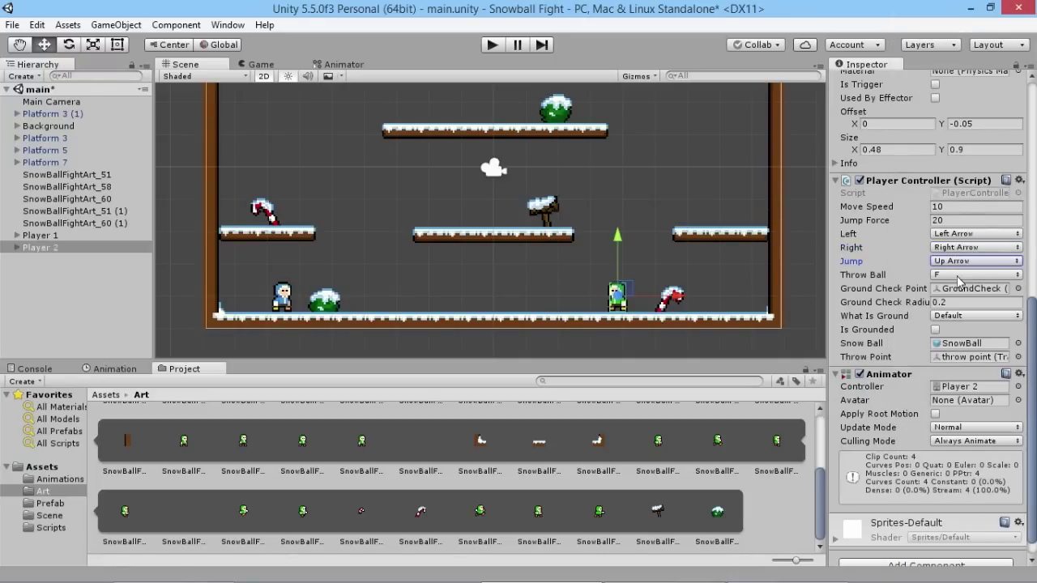
# Set the Throw Ball control of Player 2's Player Controller script to Return.
pyautogui.click(959, 277)
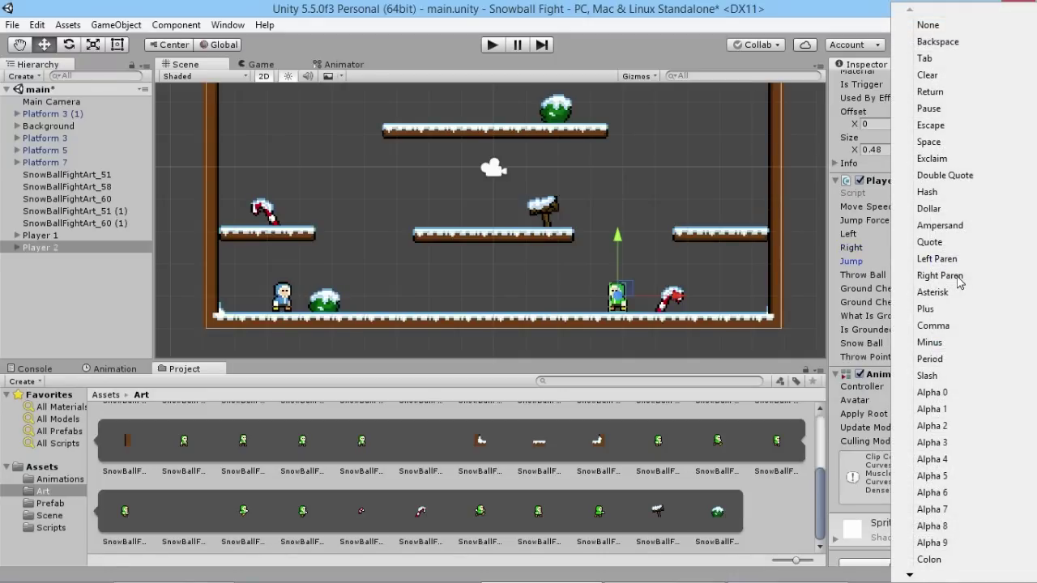
pyautogui.press('t')
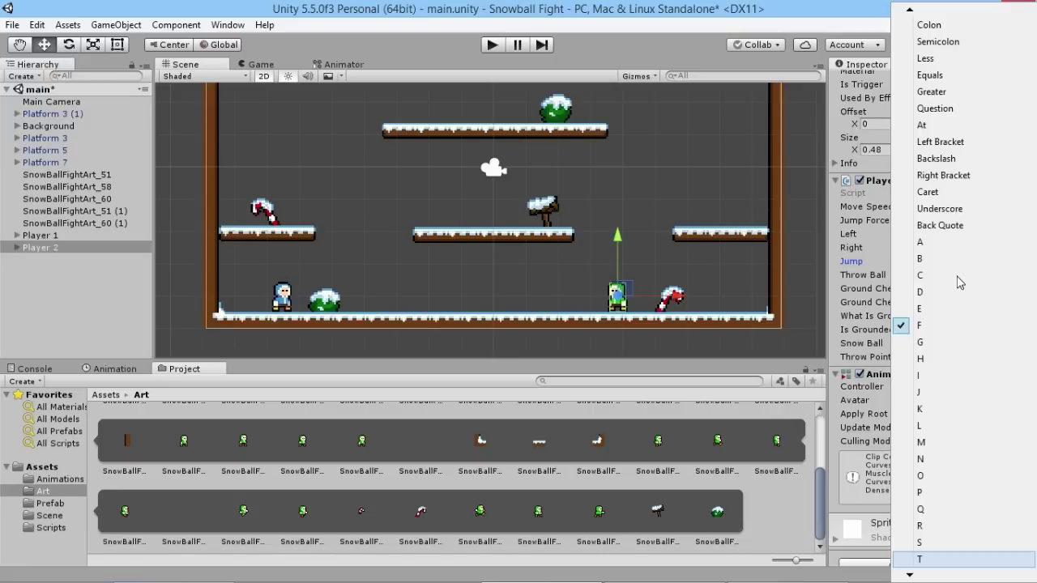
pyautogui.press('e')
pyautogui.press('e')
pyautogui.press('e')
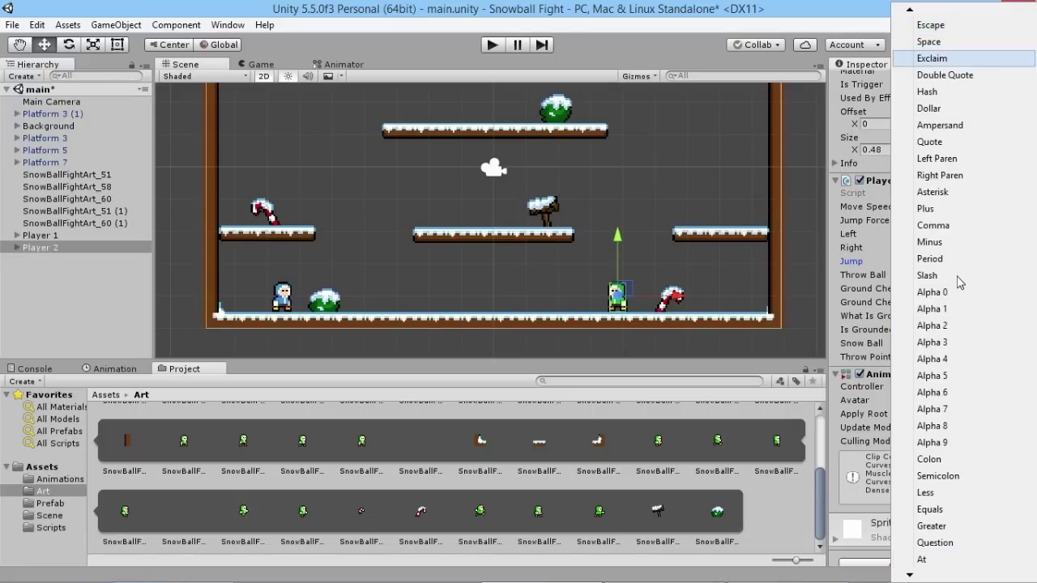
pyautogui.press('e')
pyautogui.press('e')
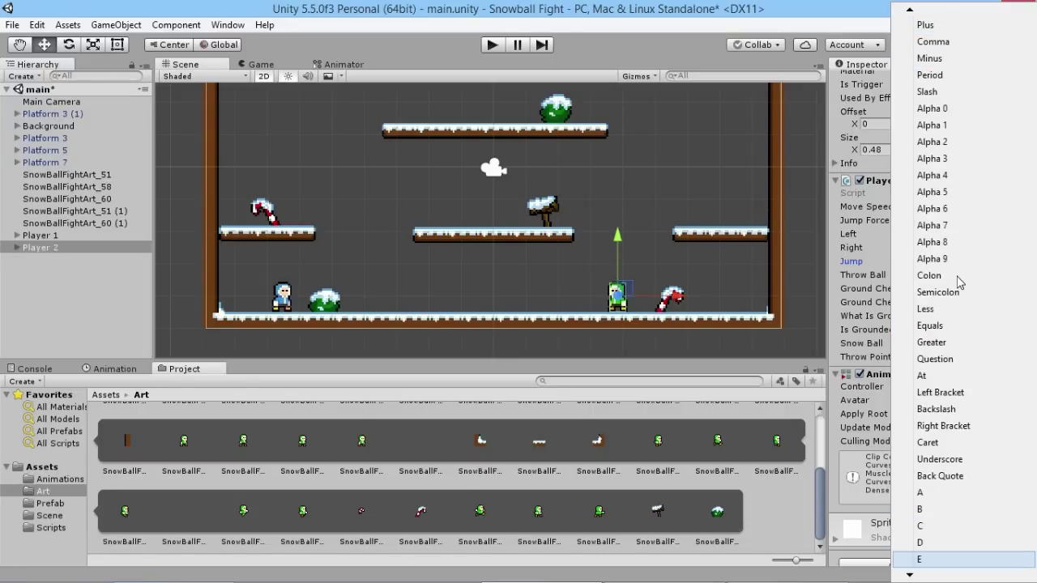
pyautogui.press('e')
pyautogui.press('e')
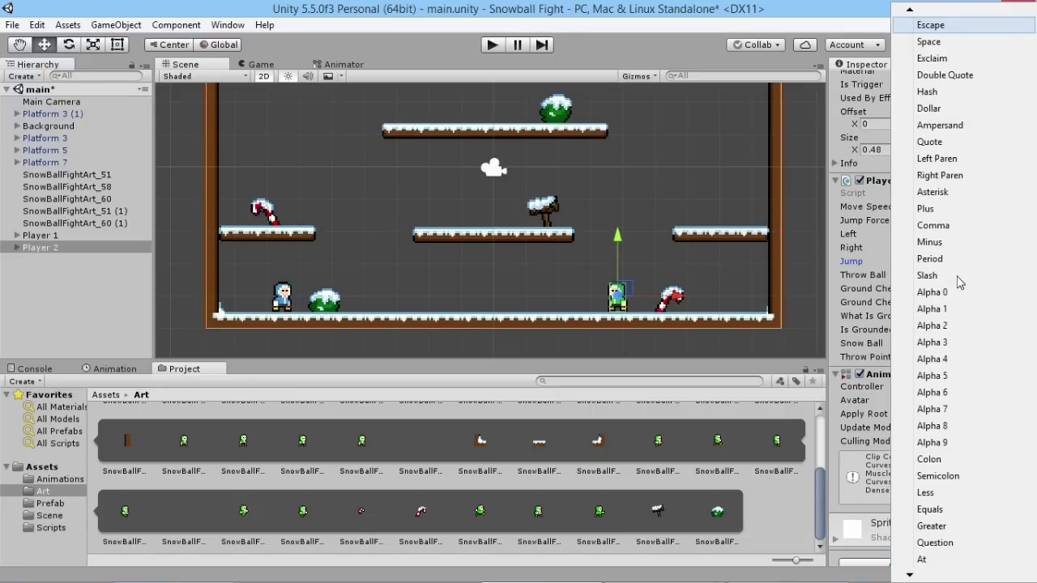
pyautogui.press('r')
pyautogui.press('r')
pyautogui.press('r')
pyautogui.press('r')
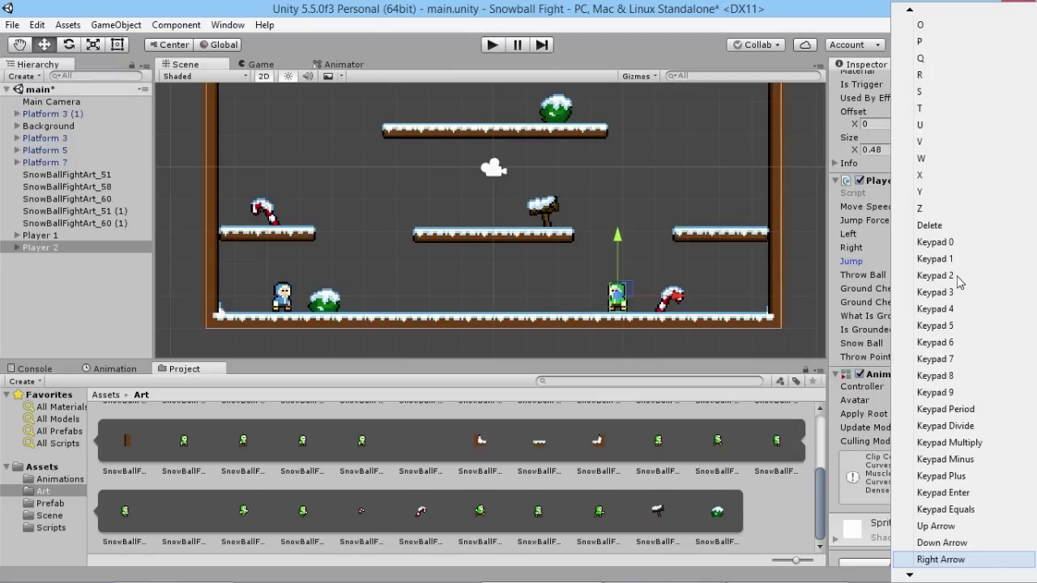
pyautogui.press('r')
pyautogui.press('r')
pyautogui.press('r')
pyautogui.press('r')
pyautogui.press('r')
pyautogui.press('r')
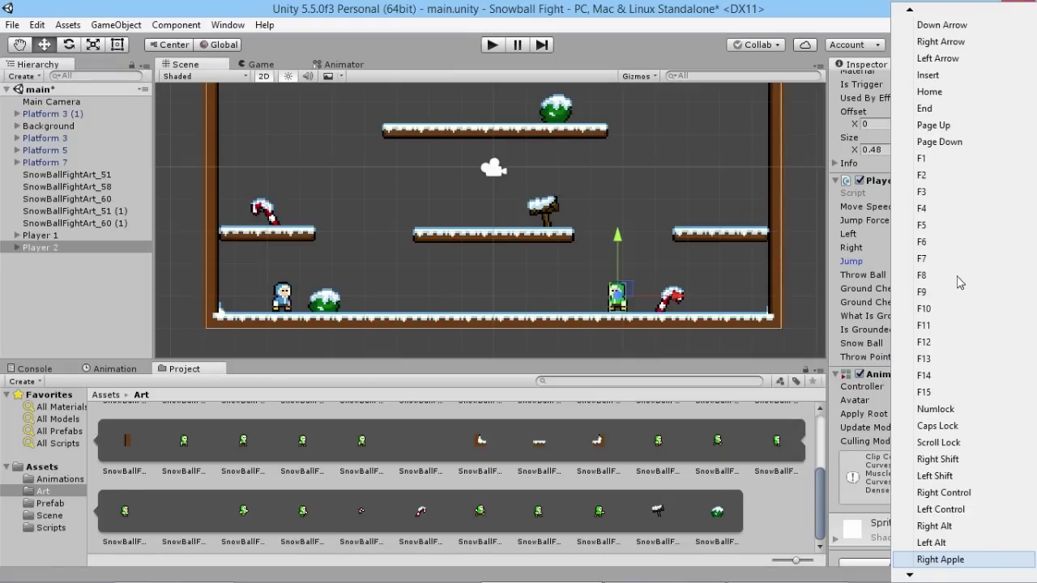
pyautogui.press('r')
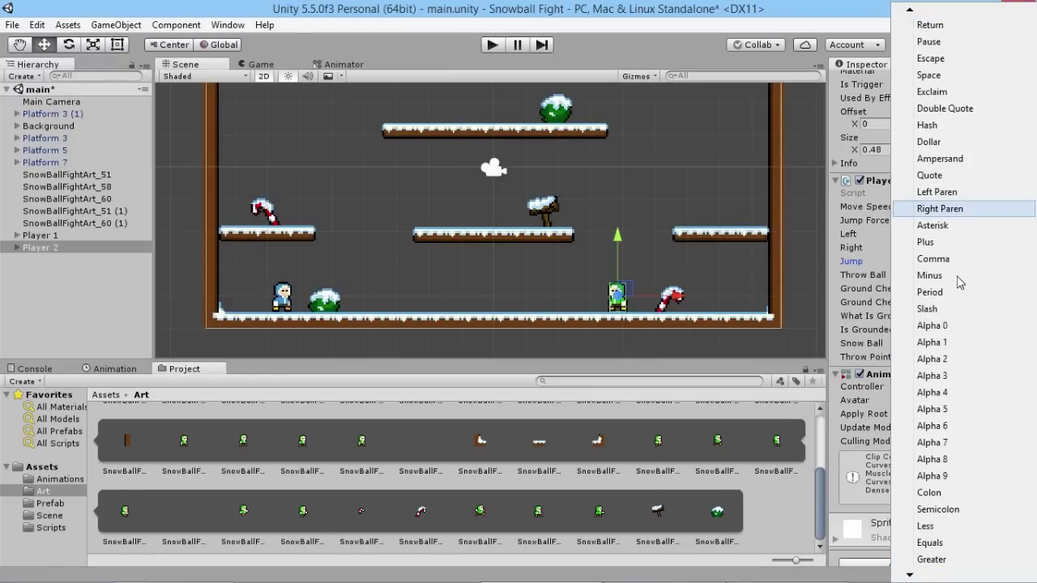
pyautogui.click(937, 26)
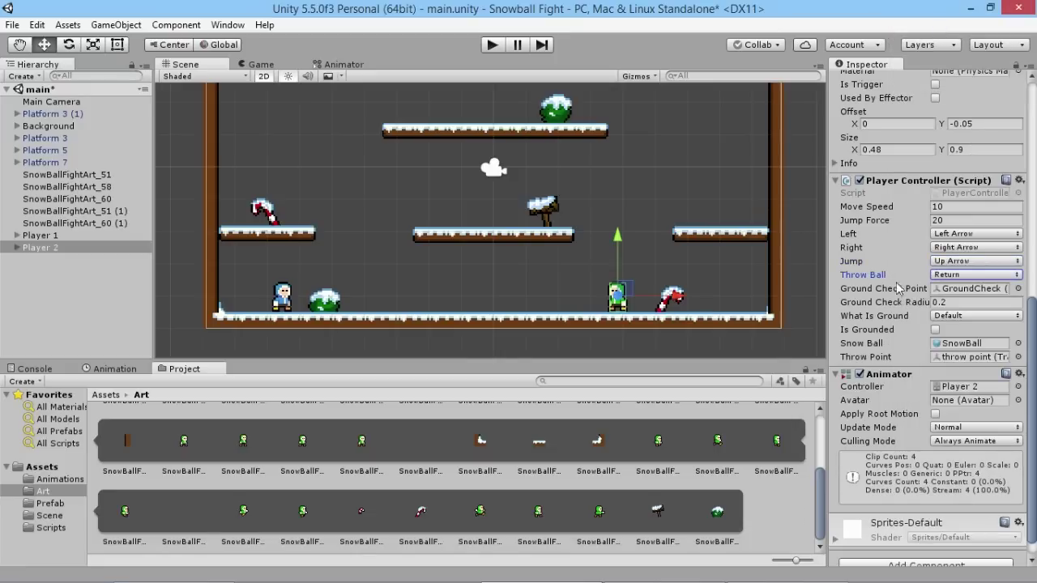
# Start play mode and run Player 1 back and forth past the snowy bush to test its separate controls.
pyautogui.click(492, 45)
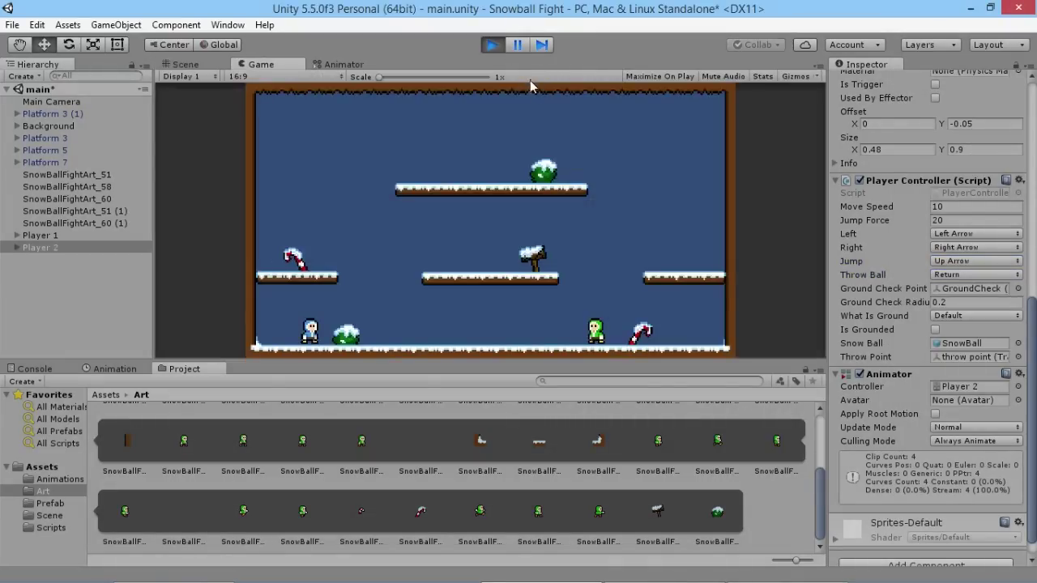
pyautogui.press('d')
pyautogui.press('a')
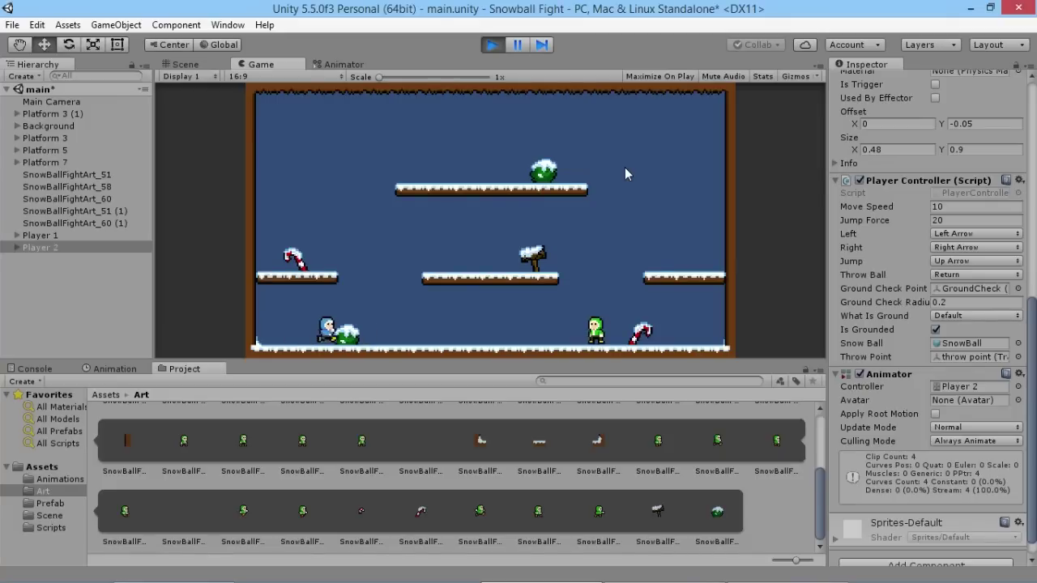
pyautogui.press('d')
pyautogui.press('a')
pyautogui.press('d')
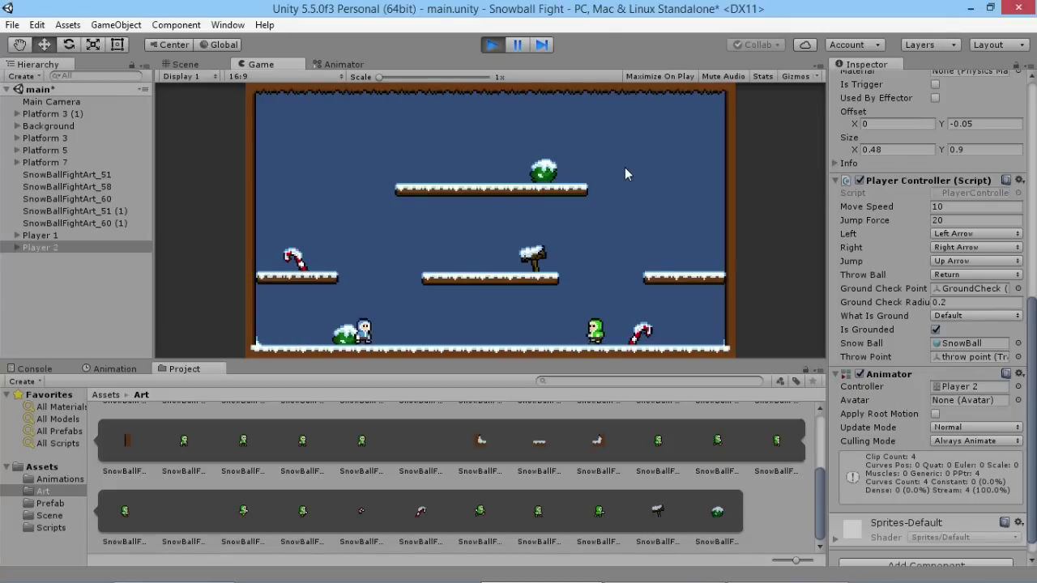
# Test Player 2's running and jumping with its own controls, and move Player 1 along the ground.
pyautogui.press('Left')
pyautogui.press('Right')
pyautogui.press('Up')
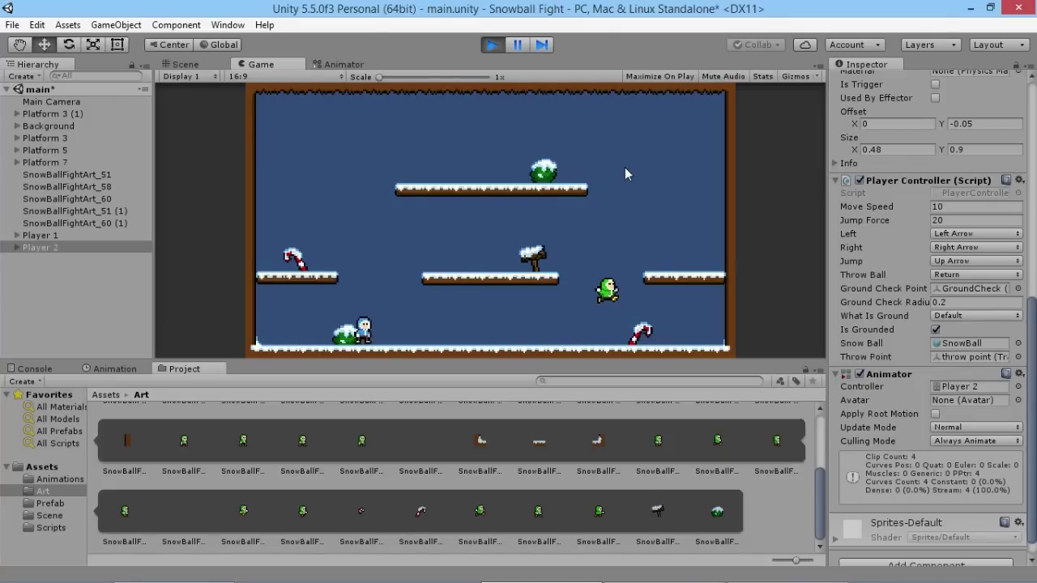
pyautogui.press('w')
pyautogui.press('Left')
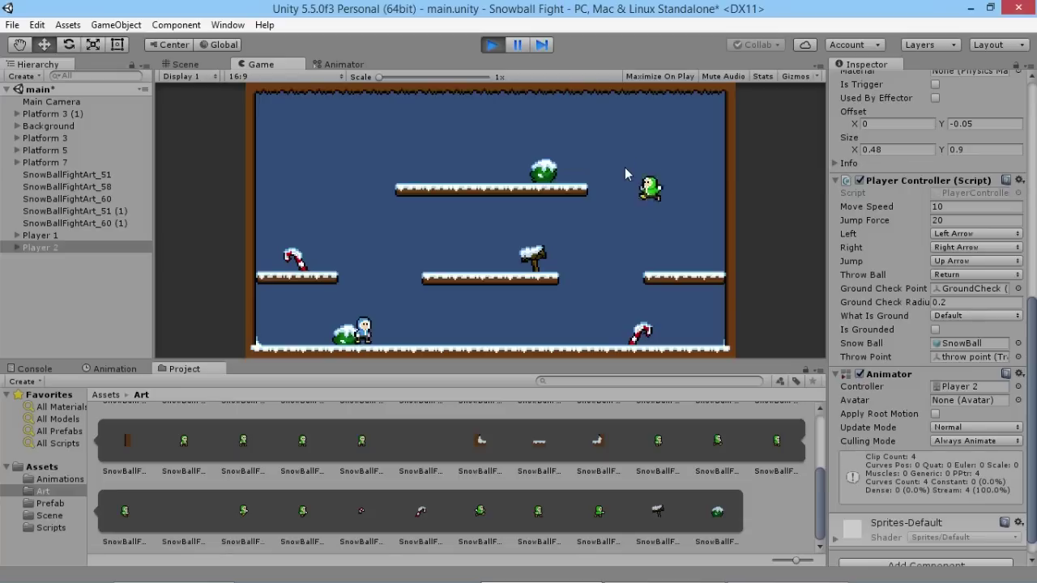
pyautogui.press('w')
pyautogui.press('d')
pyautogui.press('Left')
pyautogui.press('Up')
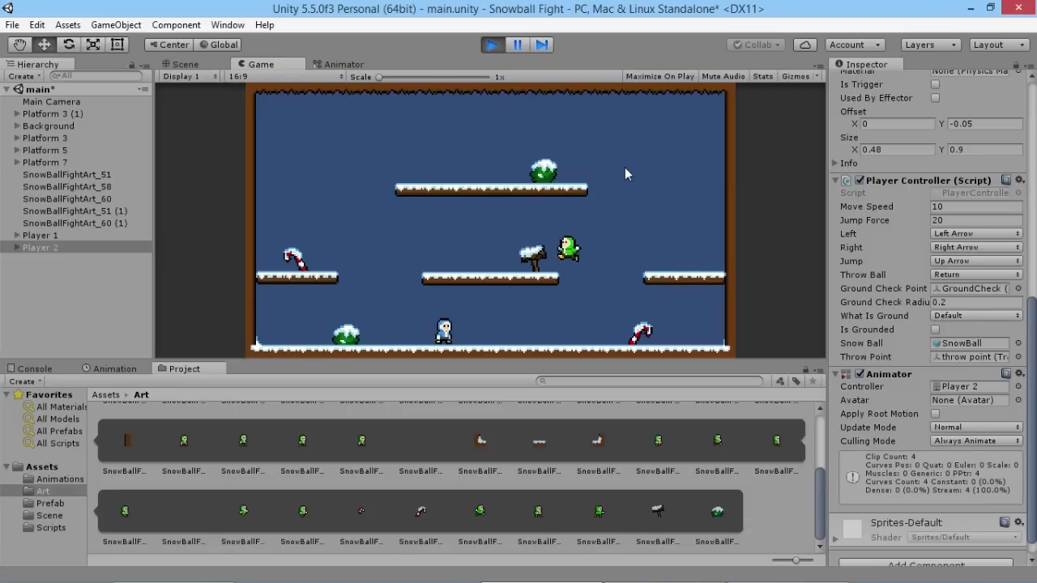
# Land Player 2 on the middle platform and throw snowballs from it towards the left wall.
pyautogui.press('d')
pyautogui.press('Up')
pyautogui.press('a')
pyautogui.press('Return')
pyautogui.press('Return')
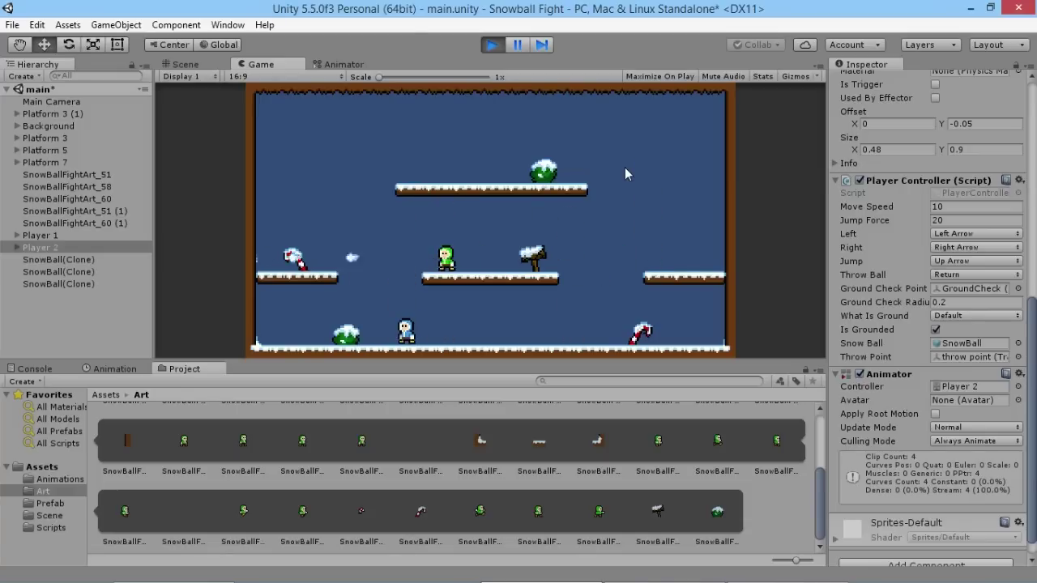
pyautogui.press('space')
pyautogui.press('space')
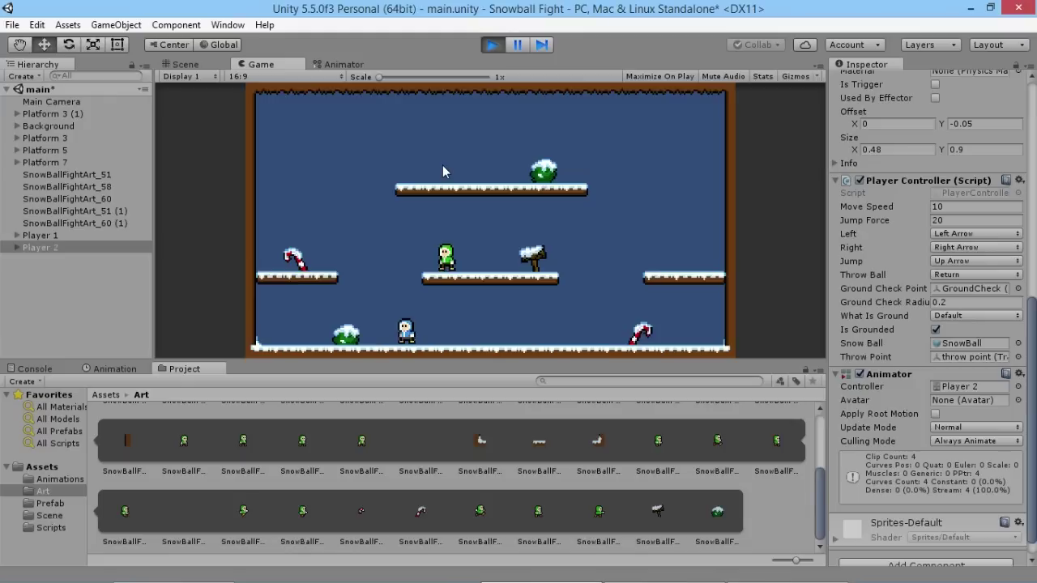
# Run Player 2 along the middle platform and jump it across to the right-hand platform.
pyautogui.press('Right')
pyautogui.press('Right')
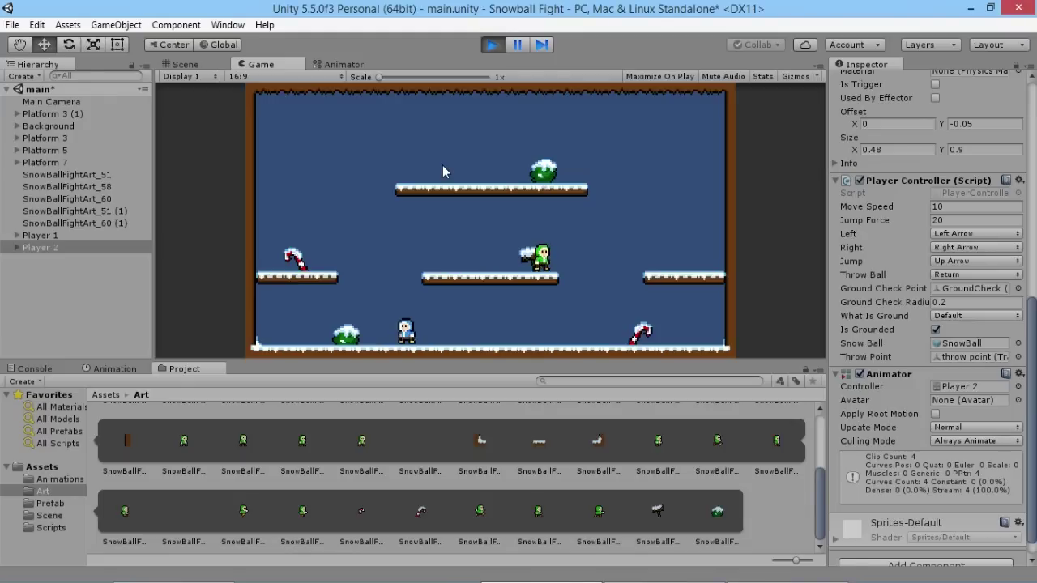
pyautogui.press('Left')
pyautogui.press('Up')
pyautogui.press('Right')
pyautogui.press('Up')
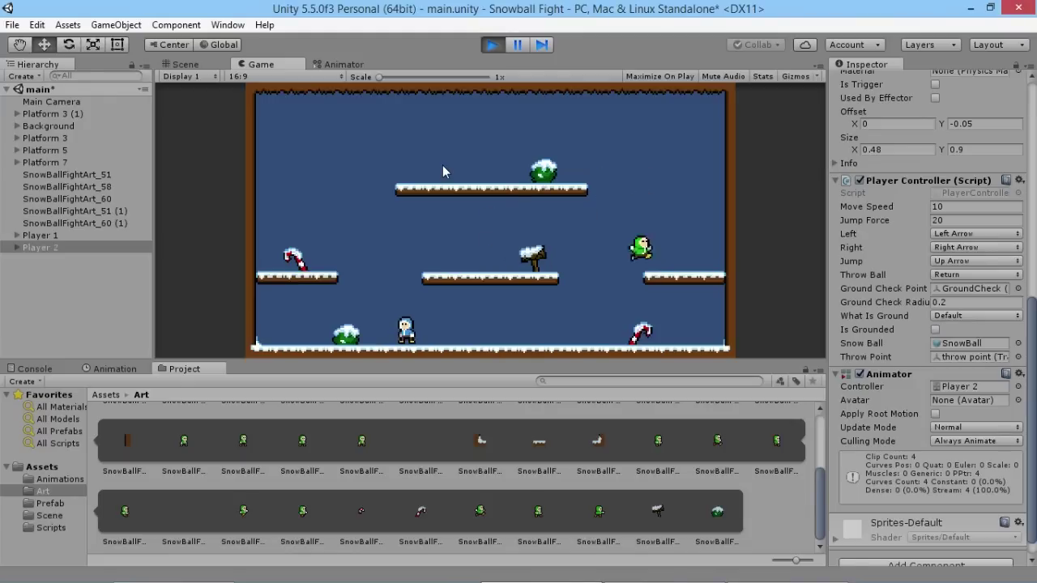
pyautogui.press('Left')
pyautogui.press('Up')
pyautogui.press('Left')
pyautogui.press('Right')
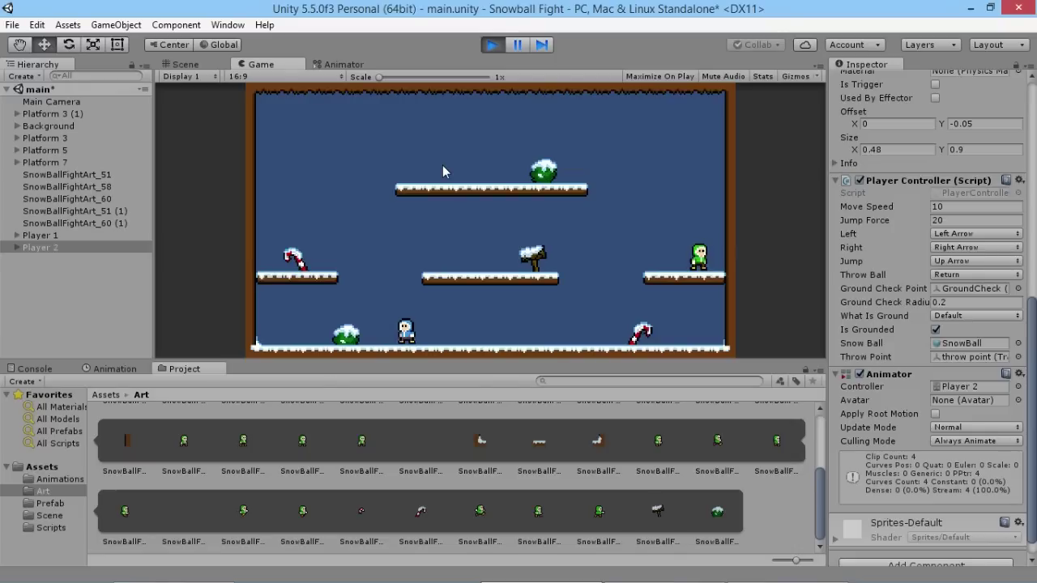
# Jump Player 2 from the right-hand platform onto the top platform, bring it down and run it along the ground.
pyautogui.press('Left')
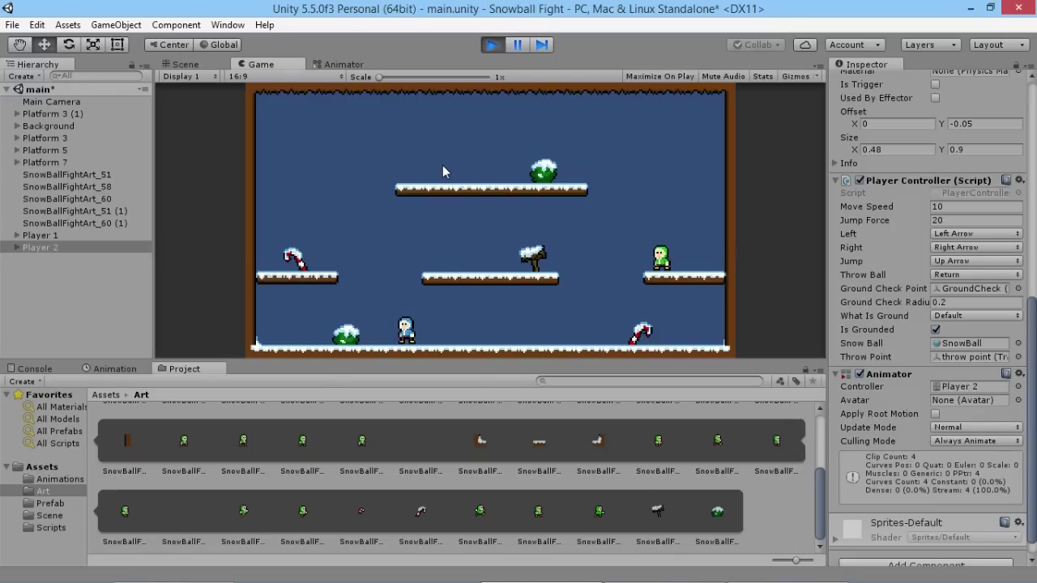
pyautogui.press('Up')
pyautogui.press('Up')
pyautogui.press('Left')
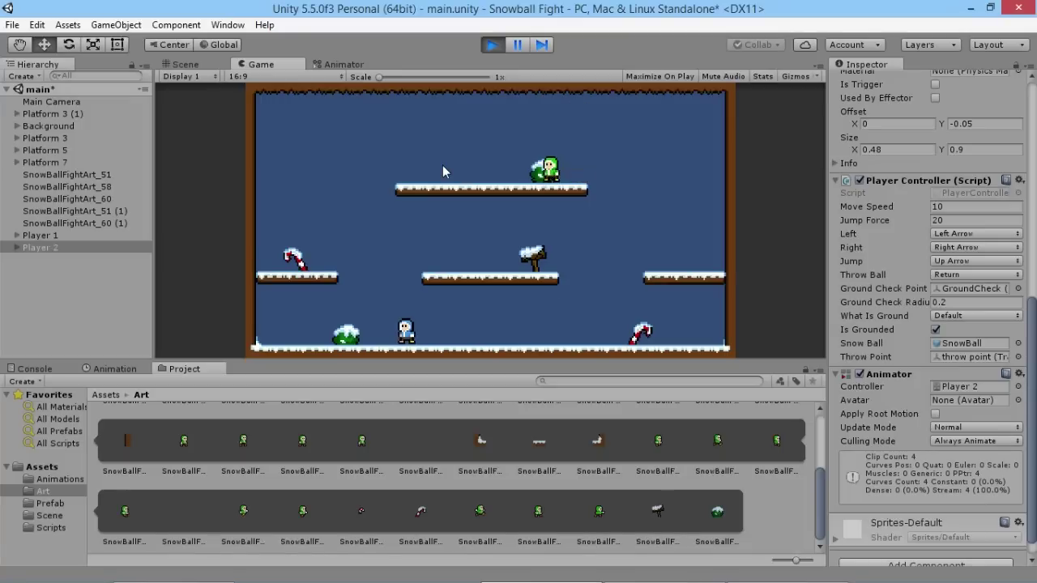
pyautogui.press('Up')
pyautogui.press('Right')
pyautogui.press('Left')
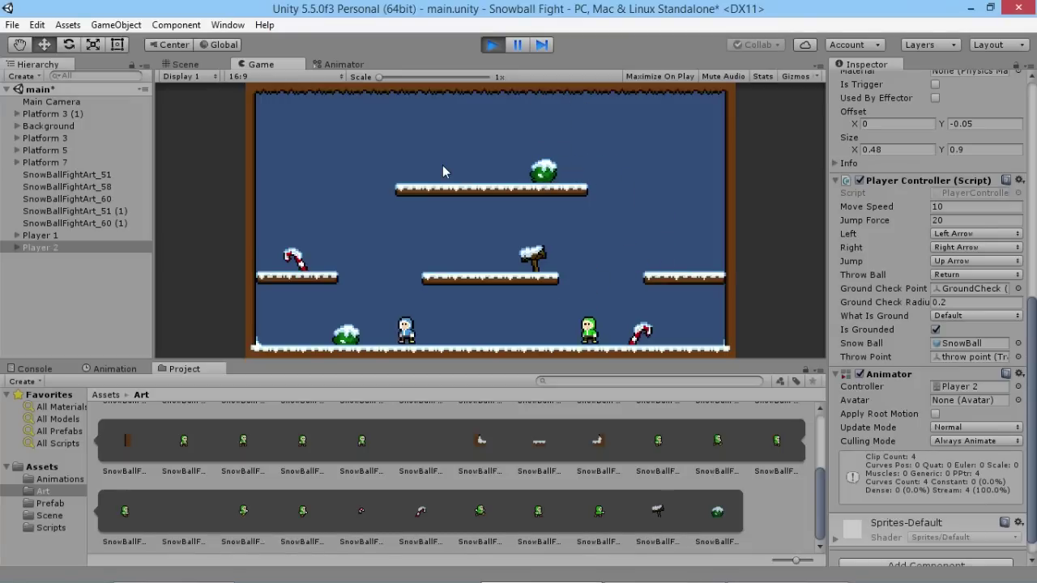
pyautogui.press('Right')
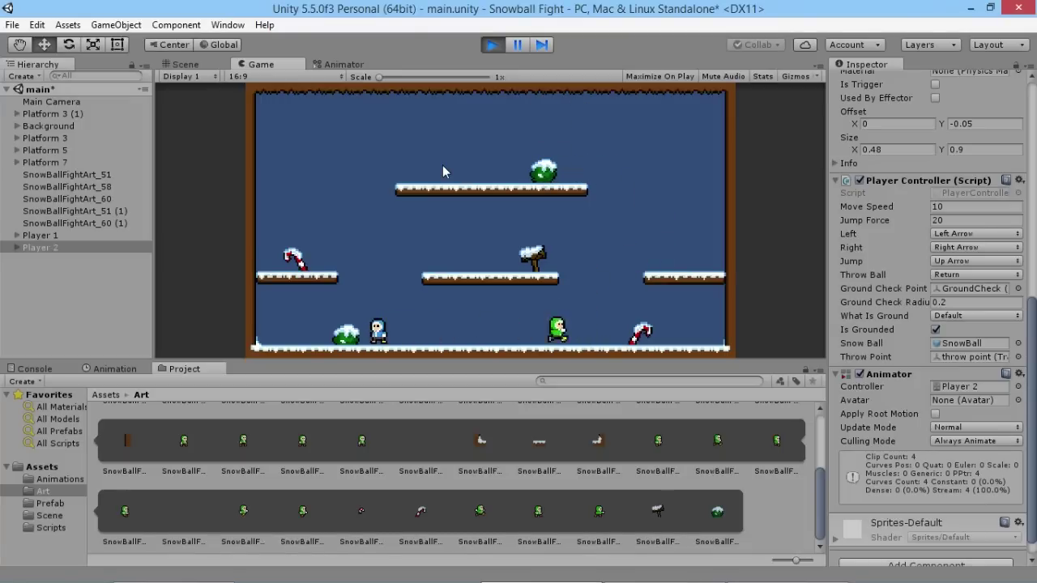
pyautogui.press('Left')
pyautogui.press('Left')
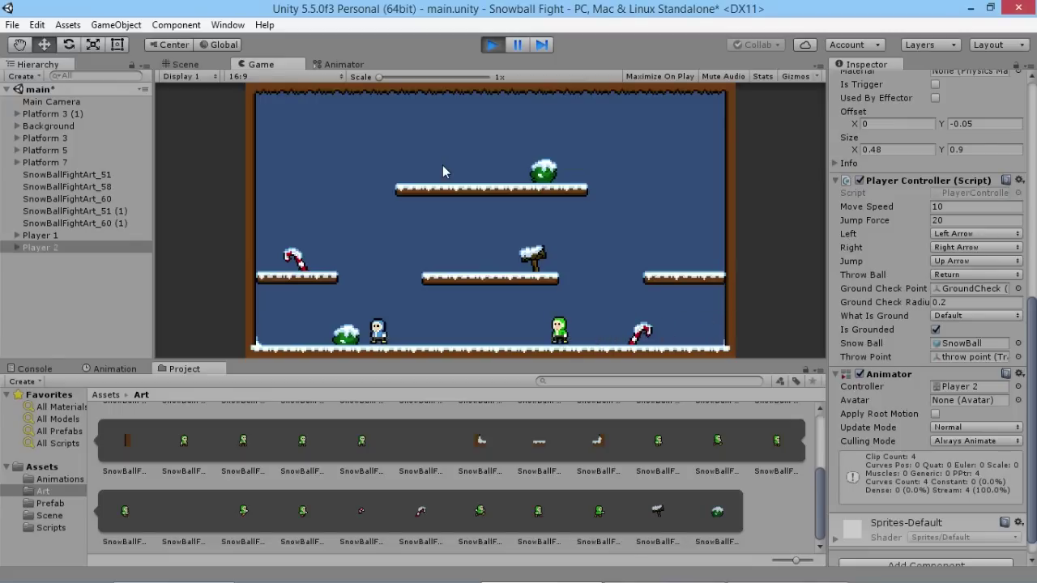